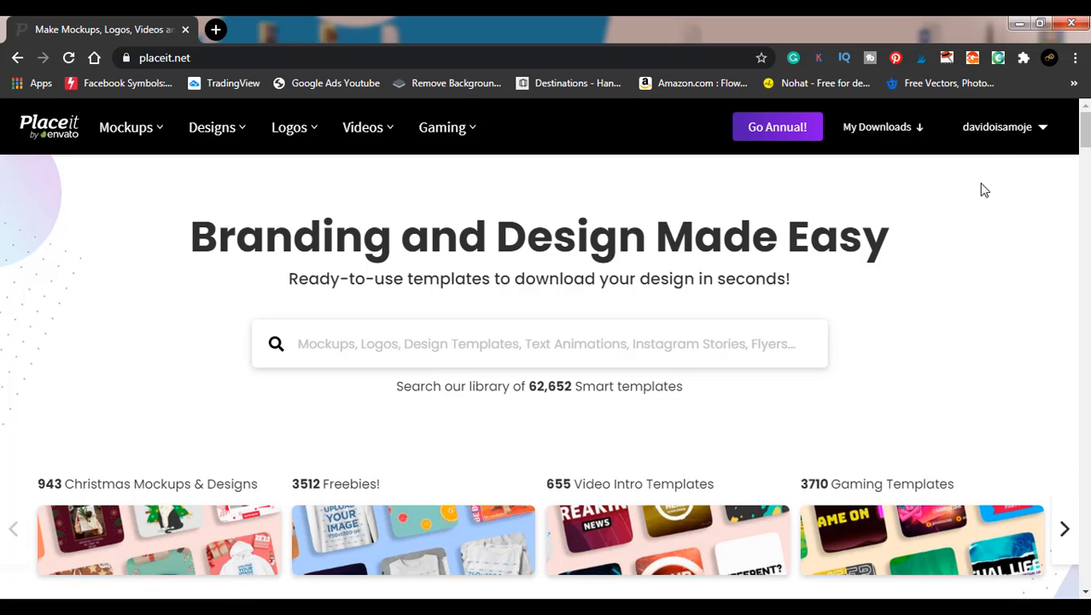
Step: Search the template library for "christmas t shirt" using the suggested search term
mouse_move(978, 147)
text(ch)
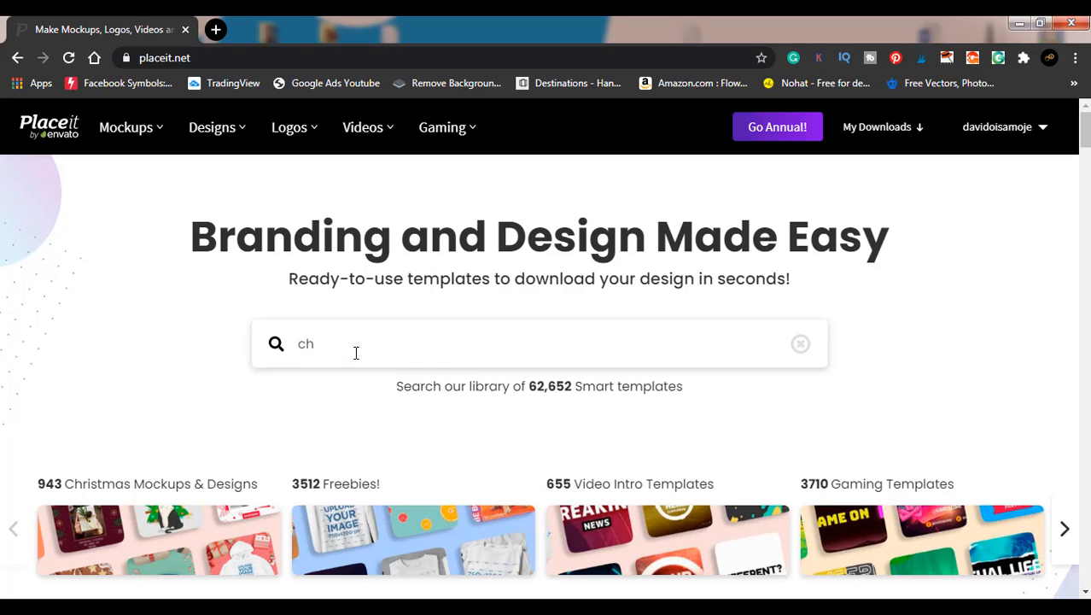
text(ris)
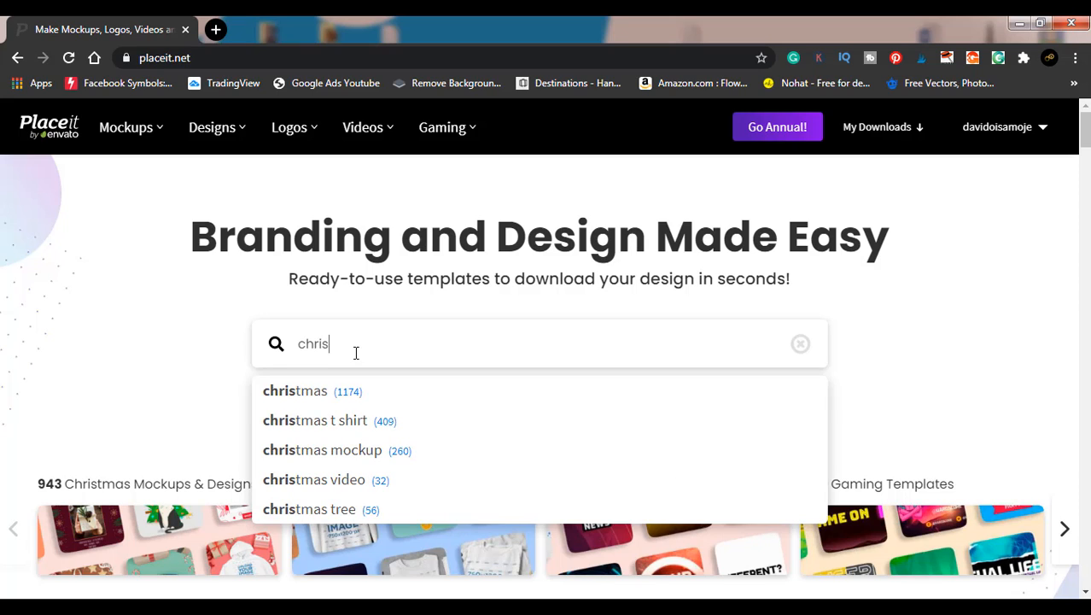
click(305, 428)
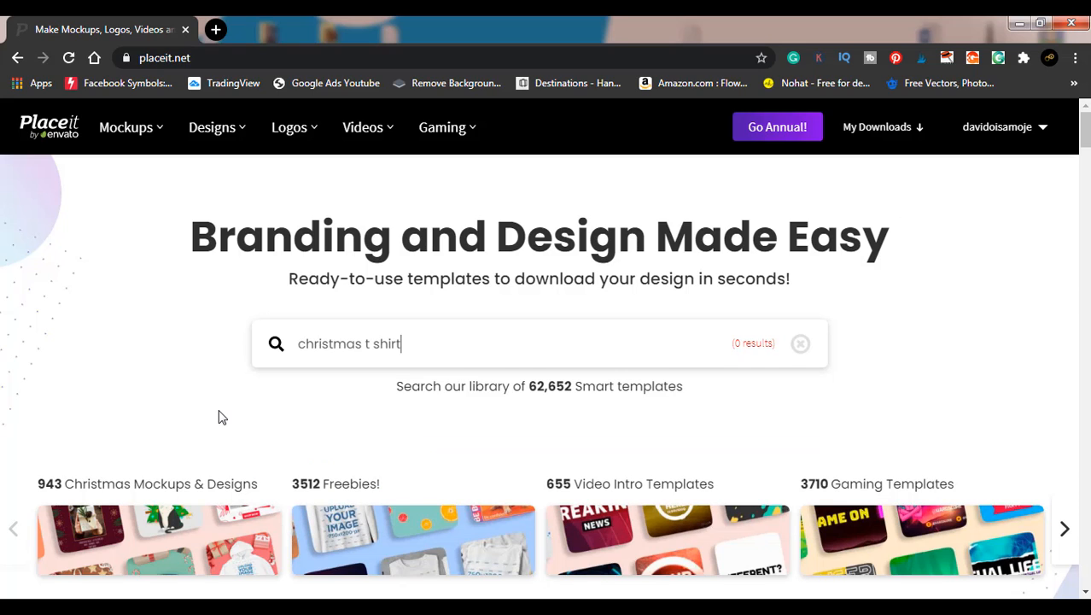
key(Return)
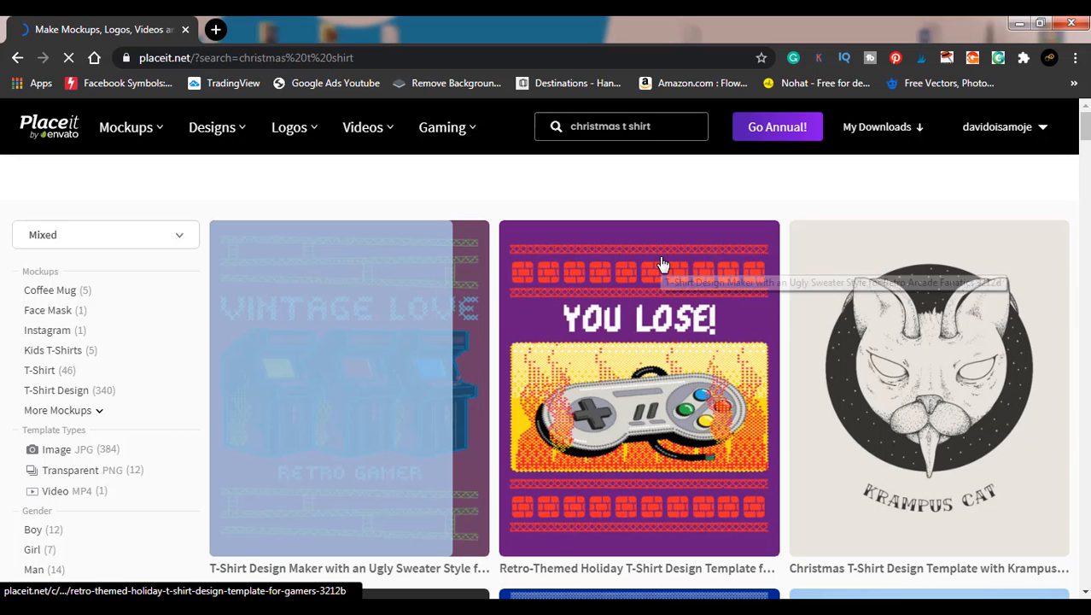
Step: Dismiss the CCleaner alert and open the Ugly Christmas T-Shirt Design Maker with Santa graphics template from the results
scroll(670, 323, down, 5)
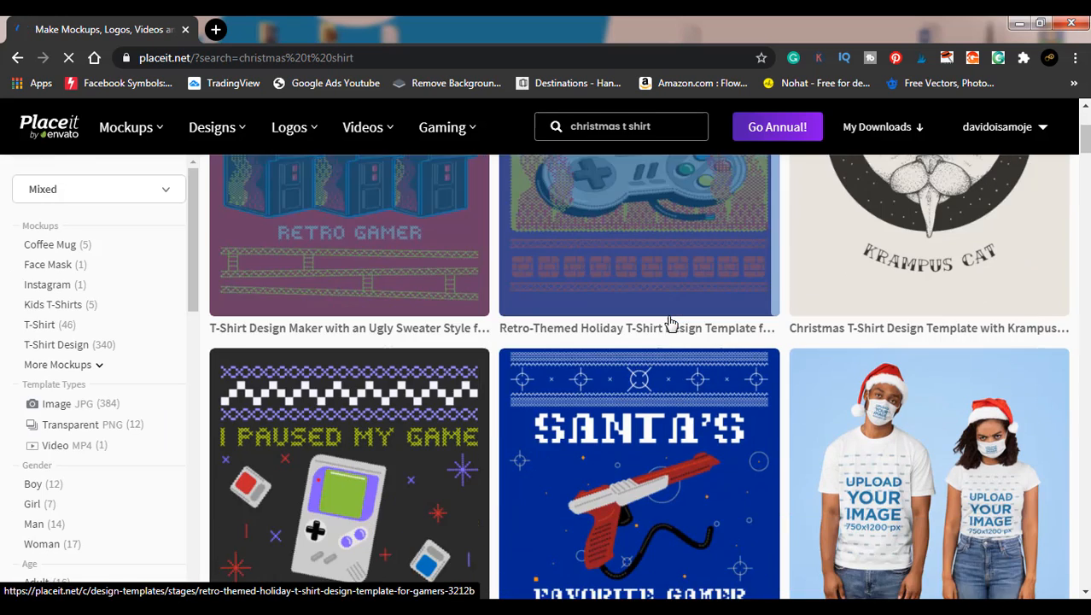
scroll(670, 323, down, 2)
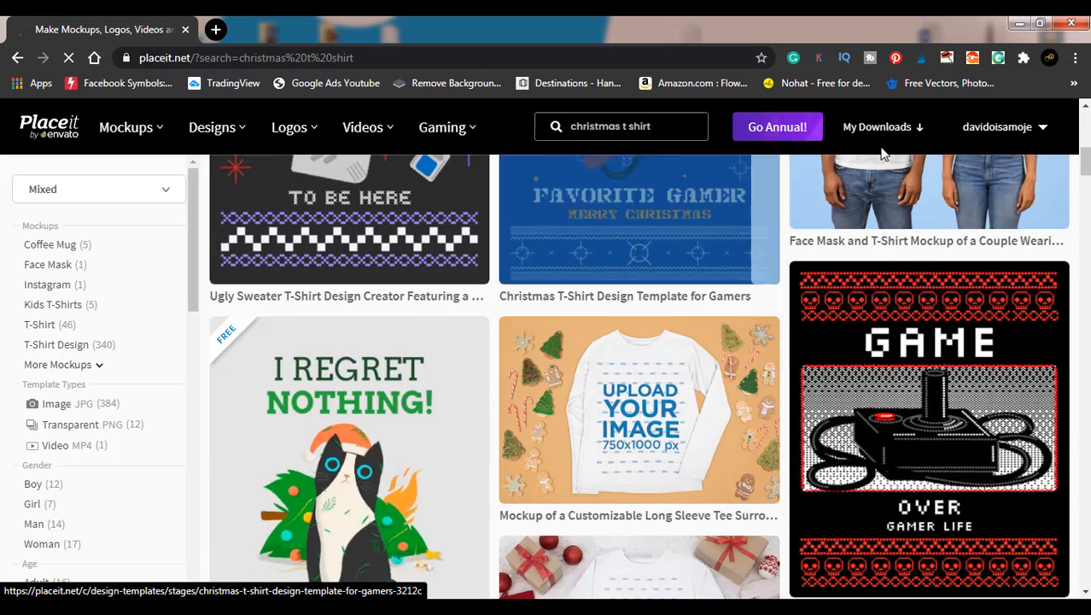
scroll(894, 243, down, 5)
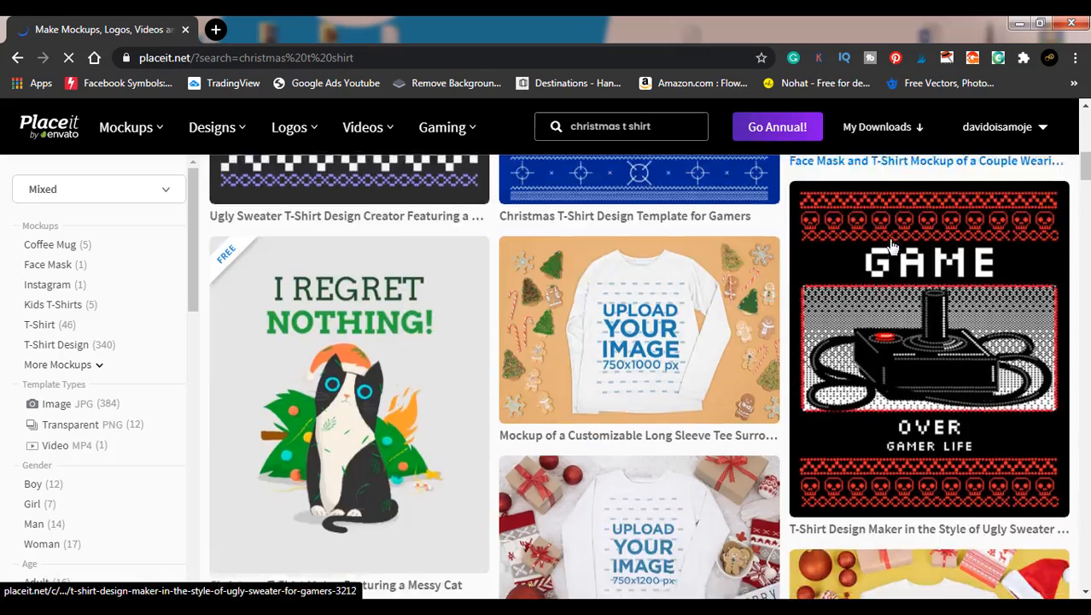
scroll(848, 366, down, 10)
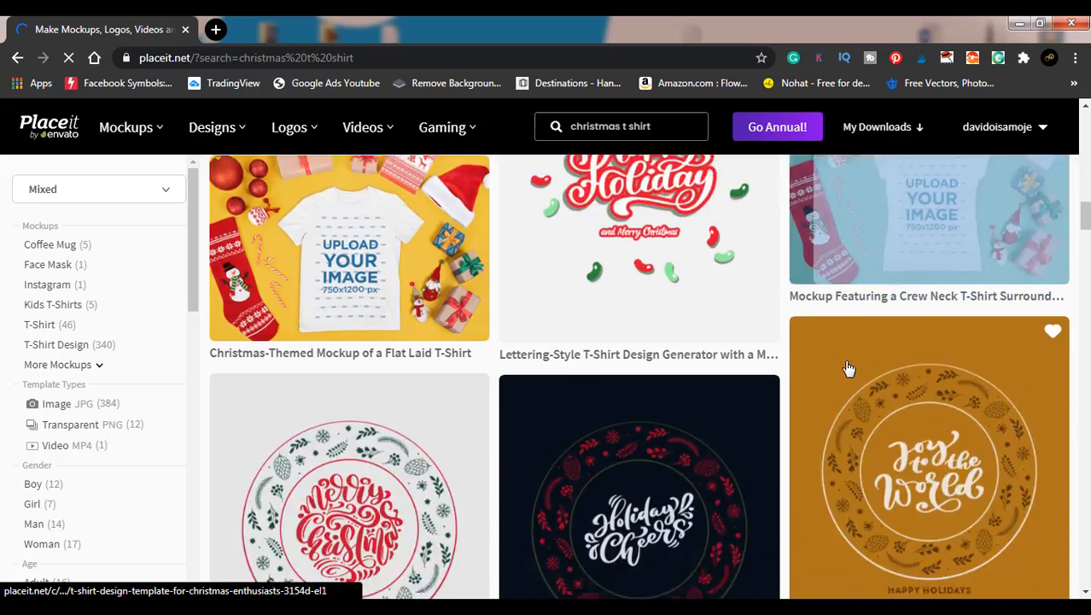
scroll(847, 365, down, 3)
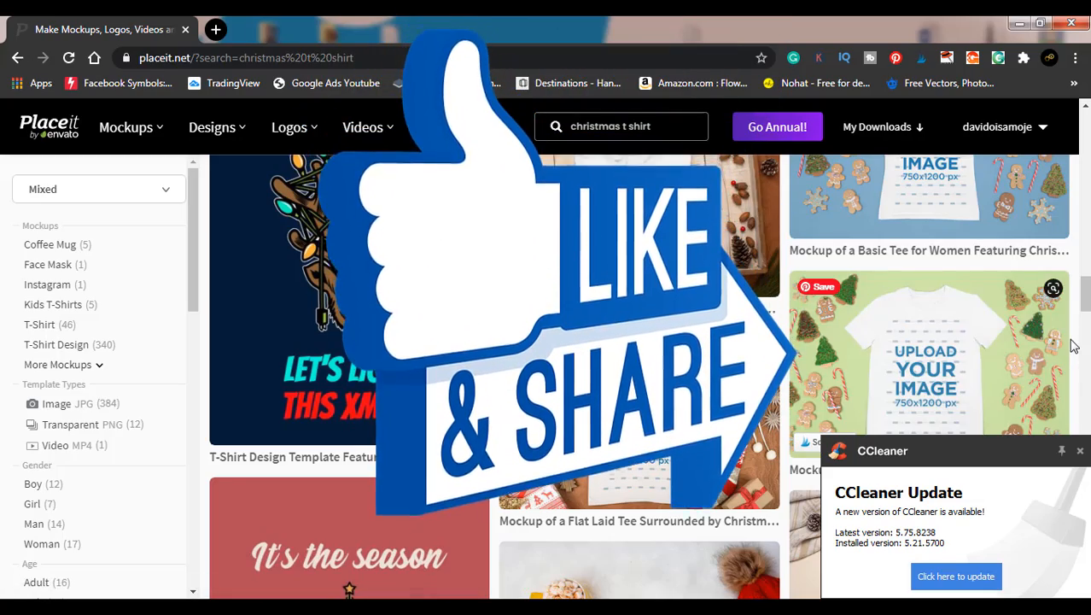
scroll(1073, 345, down, 4)
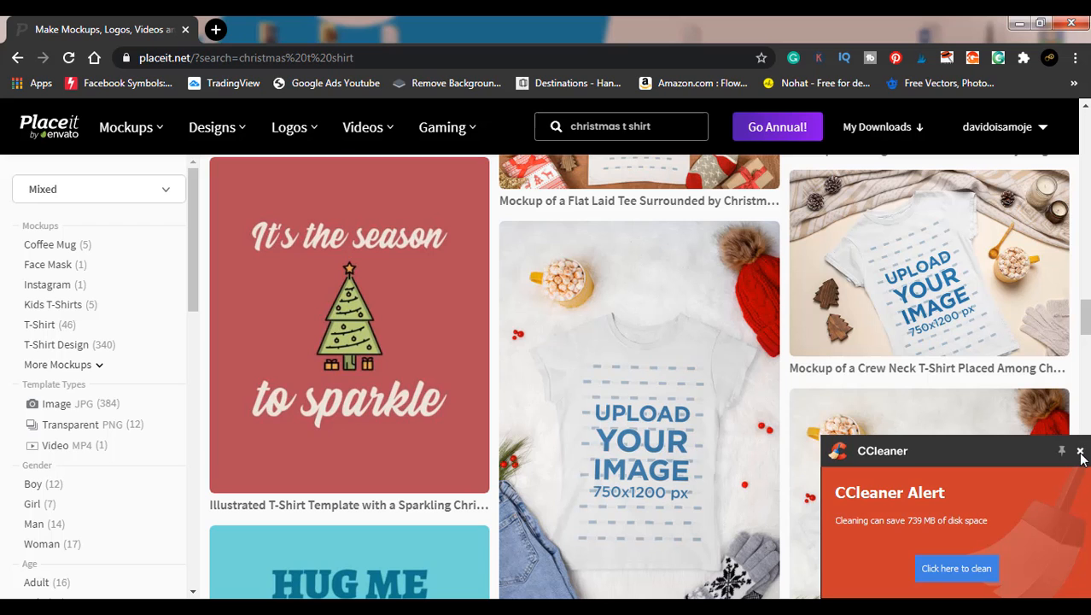
click(1080, 452)
scroll(1078, 416, down, 6)
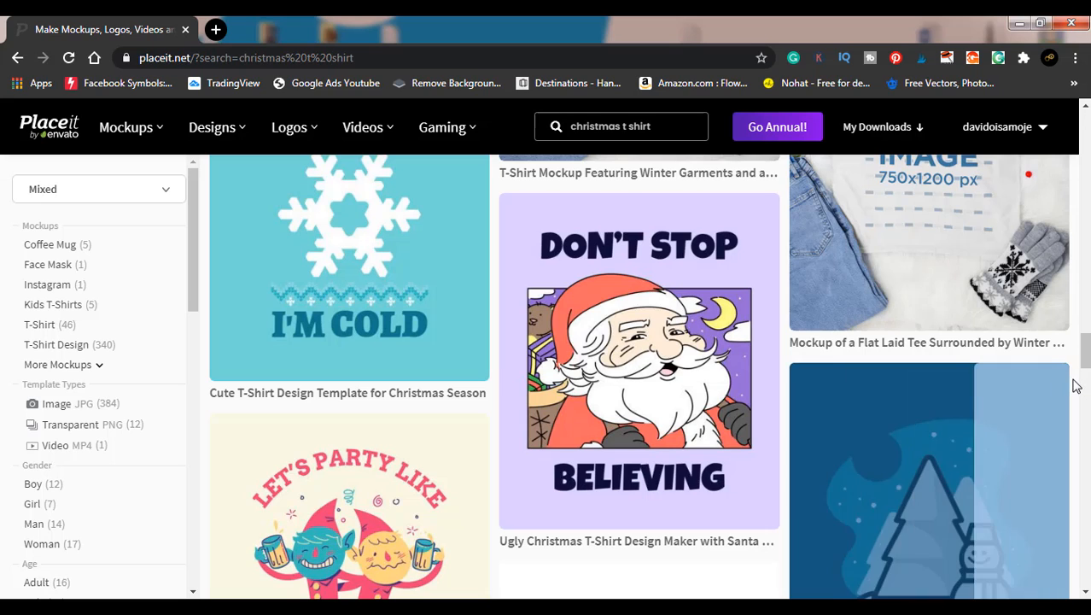
scroll(1074, 385, down, 2)
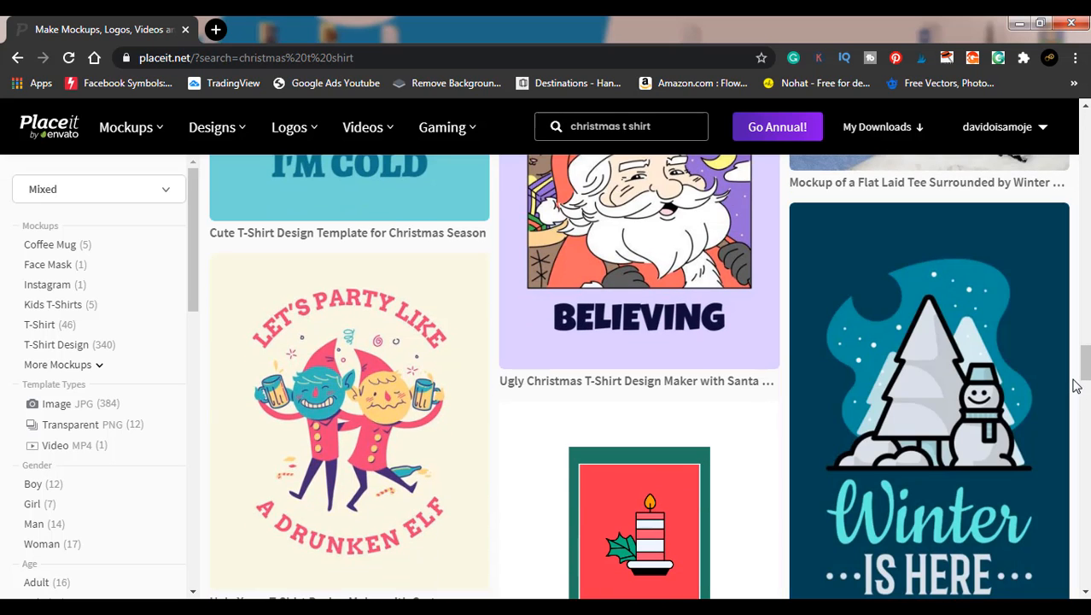
scroll(1075, 386, down, 1)
scroll(1075, 386, up, 3)
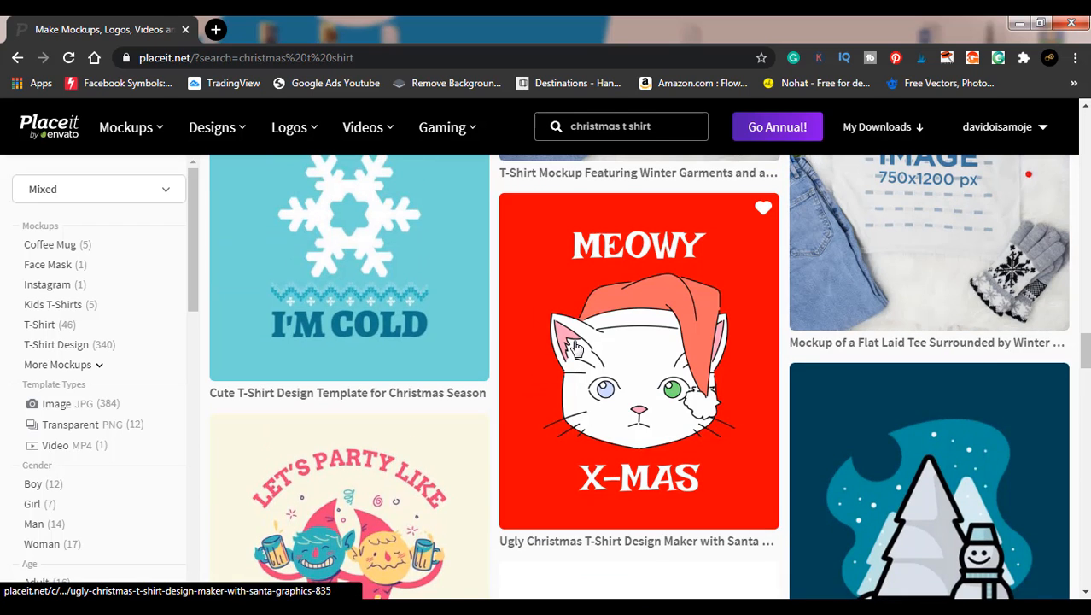
click(607, 343)
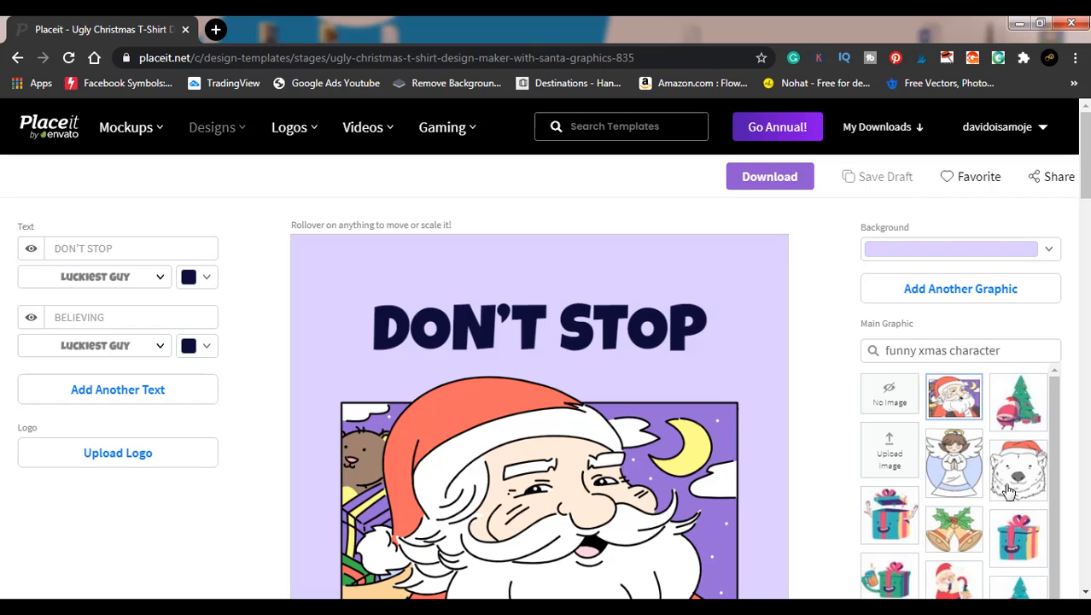
Step: Replace the main graphic with the Santa bending beside the green Christmas tree and check the whole design
click(1020, 413)
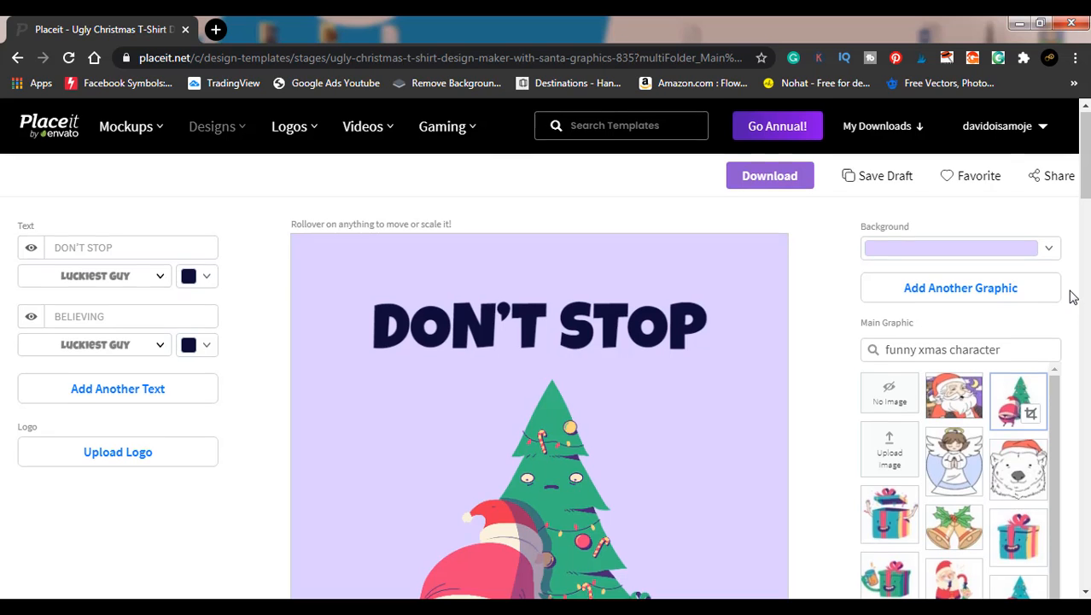
scroll(1073, 296, down, 3)
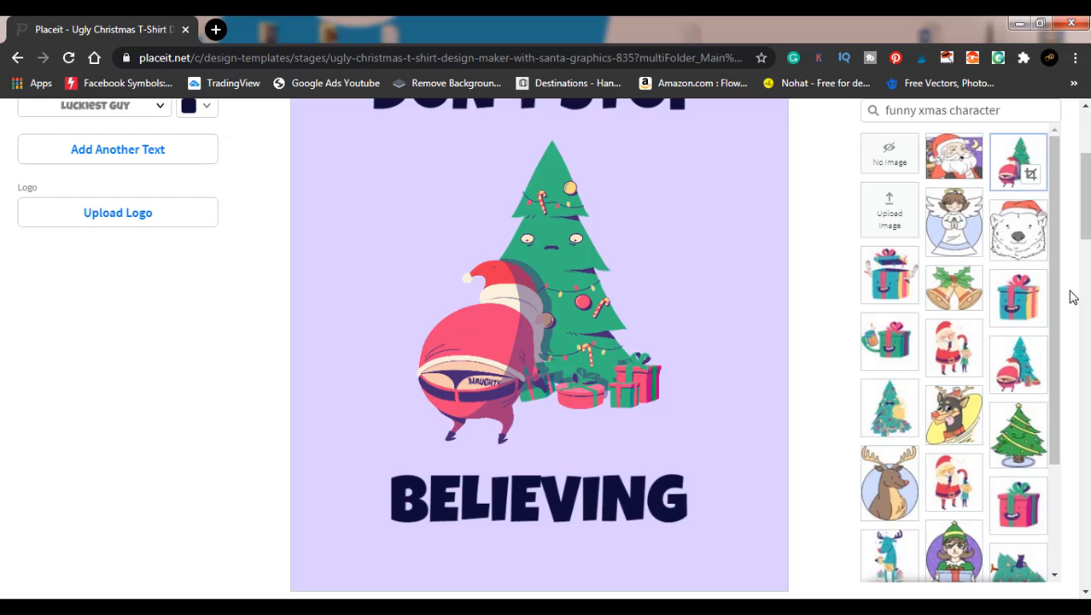
scroll(1073, 296, down, 1)
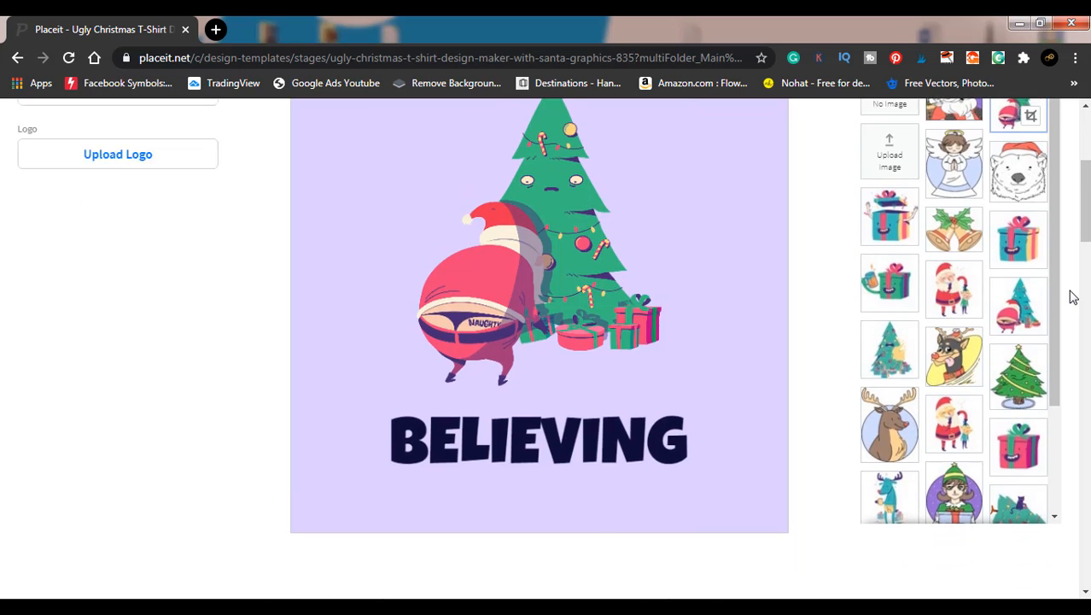
scroll(1073, 296, up, 3)
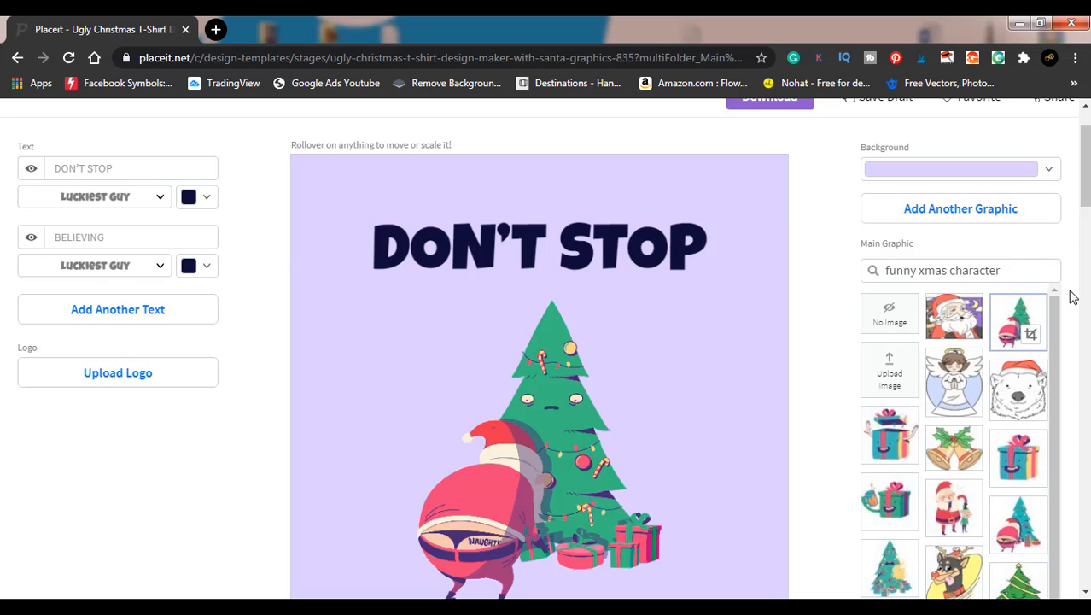
scroll(1073, 296, down, 2)
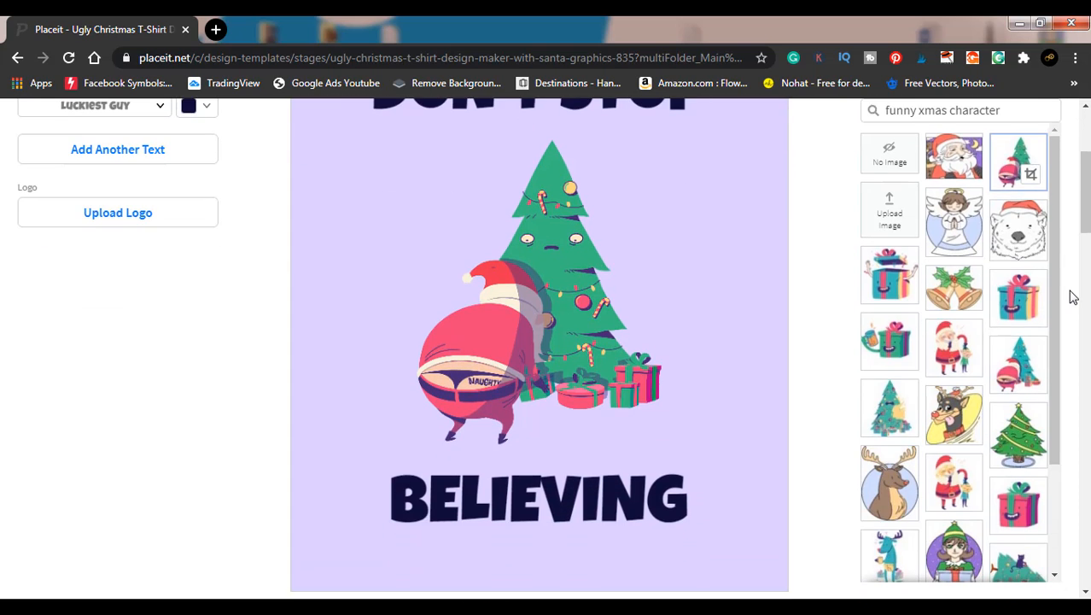
scroll(1073, 296, down, 1)
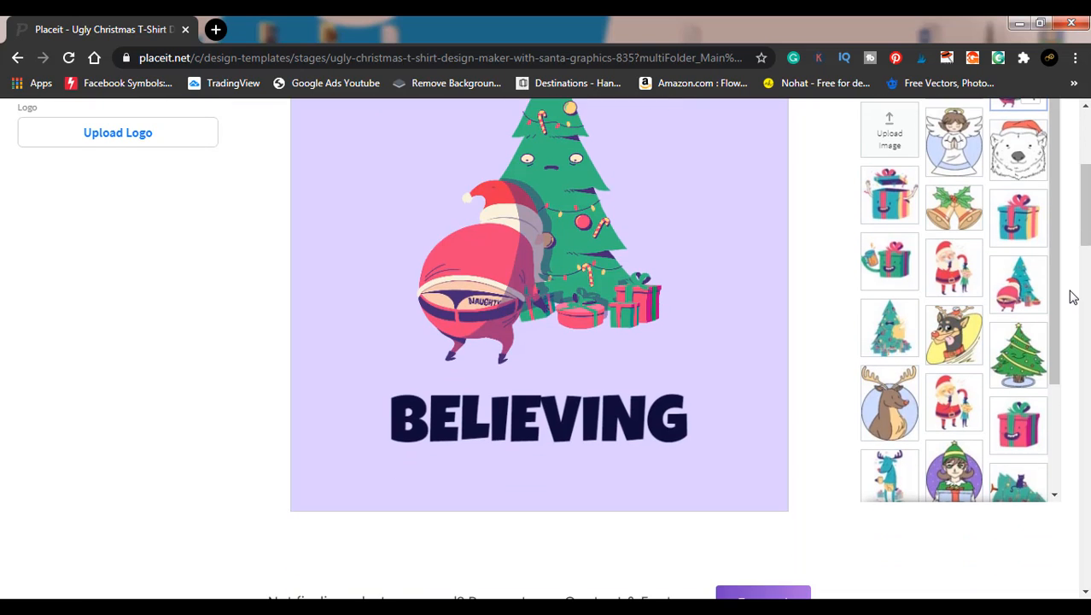
Step: Look through the available "funny xmas character" graphics for the main graphic
scroll(976, 265, down, 3)
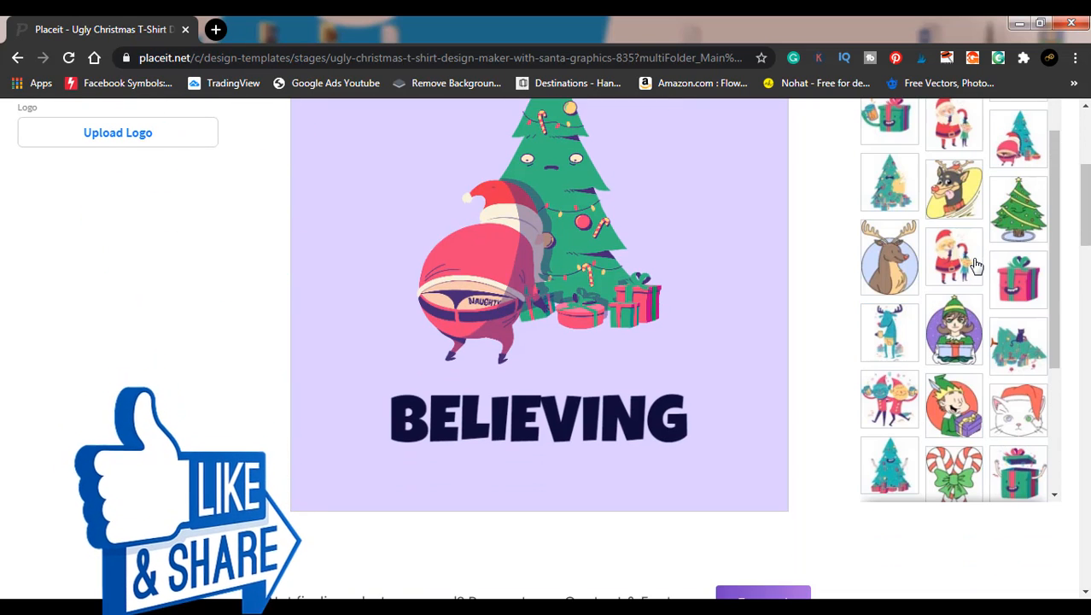
scroll(976, 264, down, 3)
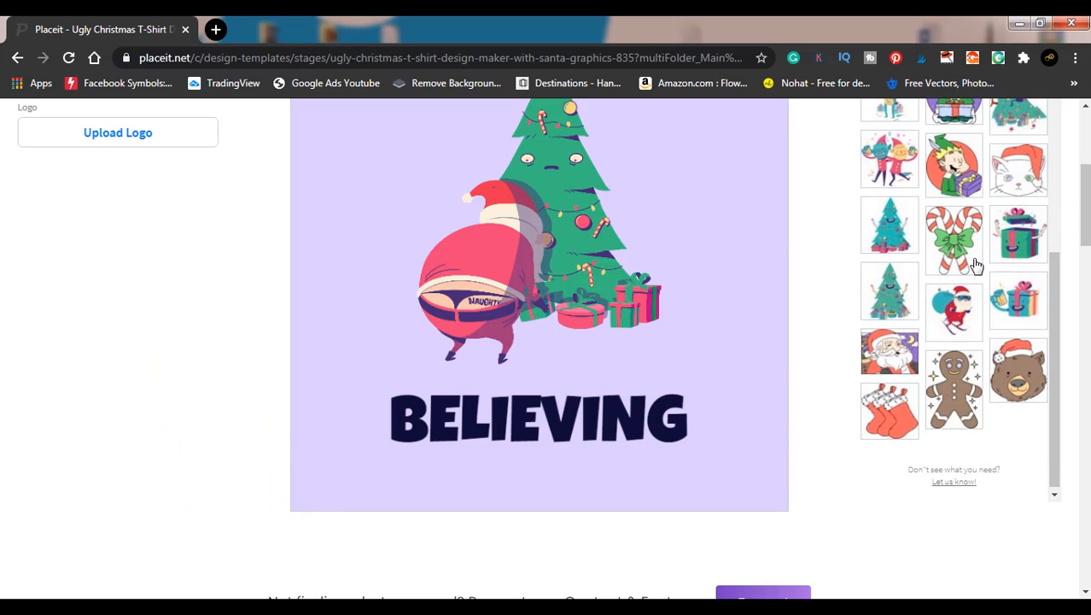
scroll(975, 266, down, 1)
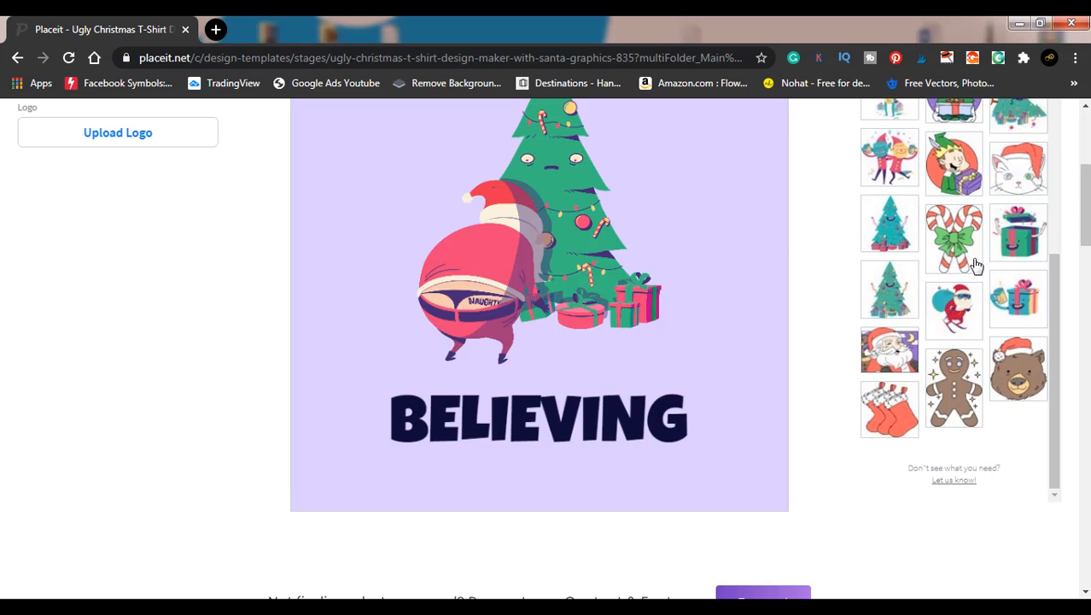
scroll(975, 265, up, 10)
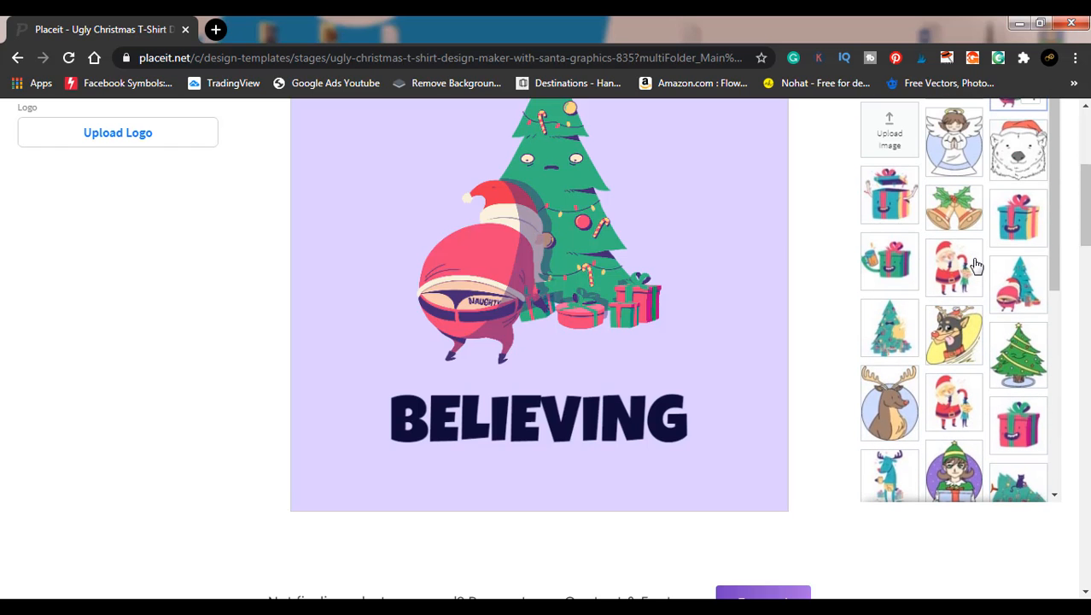
scroll(1058, 256, up, 3)
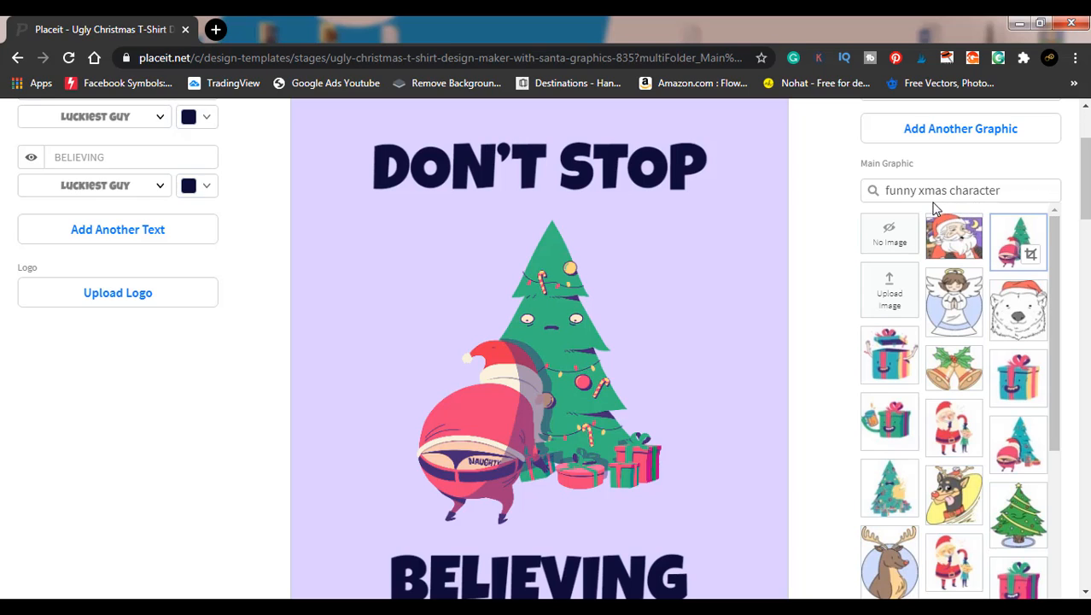
Step: Shorten the main graphic search to "funny xmas" and set the main graphic to the Santa head wearing a blue face mask
click(1003, 192)
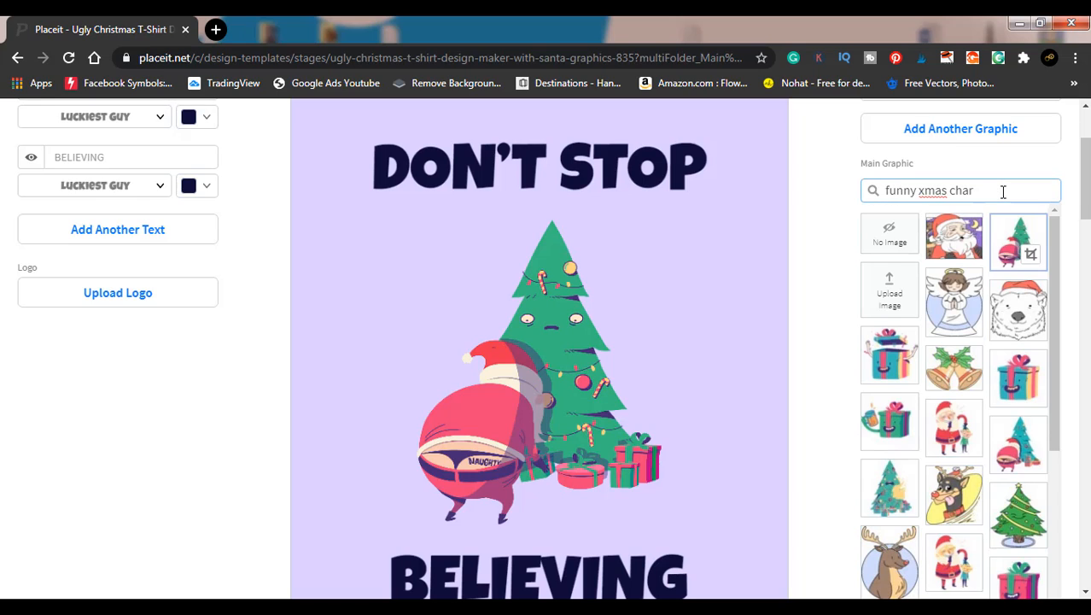
key(BackSpace)
key(BackSpace)
key(BackSpace)
key(BackSpace)
key(BackSpace)
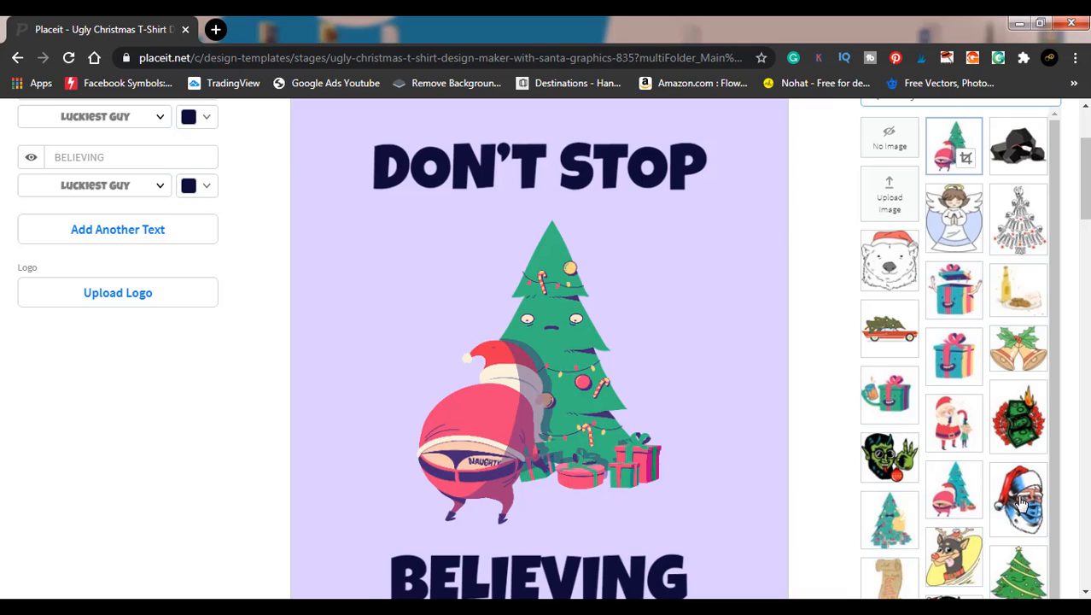
click(1022, 504)
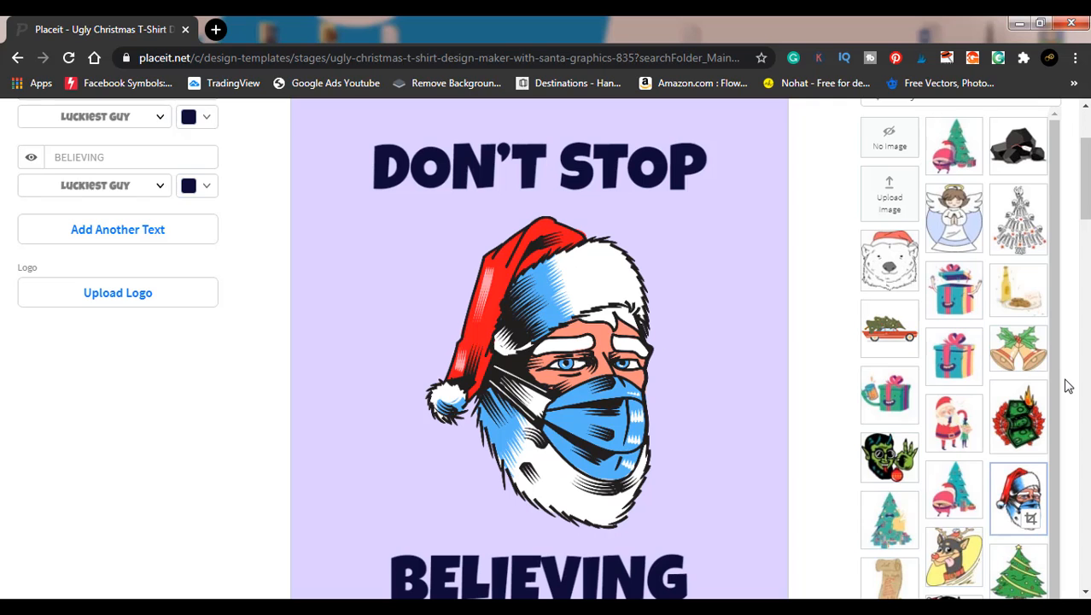
Step: Enlarge the masked Santa graphic and place it lower in the design, clear of the DON'T STOP text
scroll(1087, 202, up, 1)
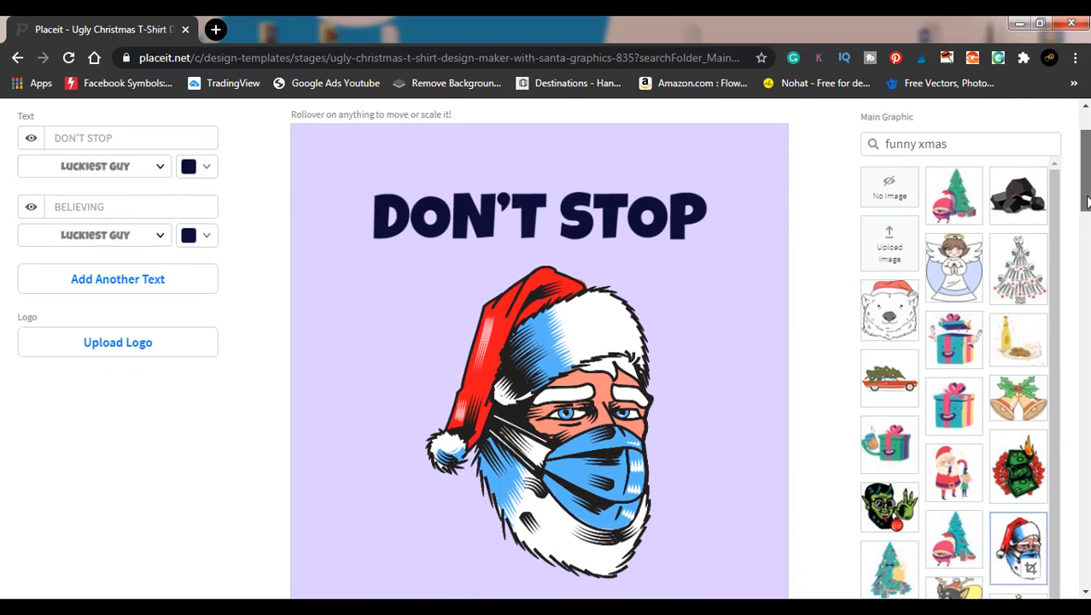
scroll(1087, 202, down, 1)
click(608, 318)
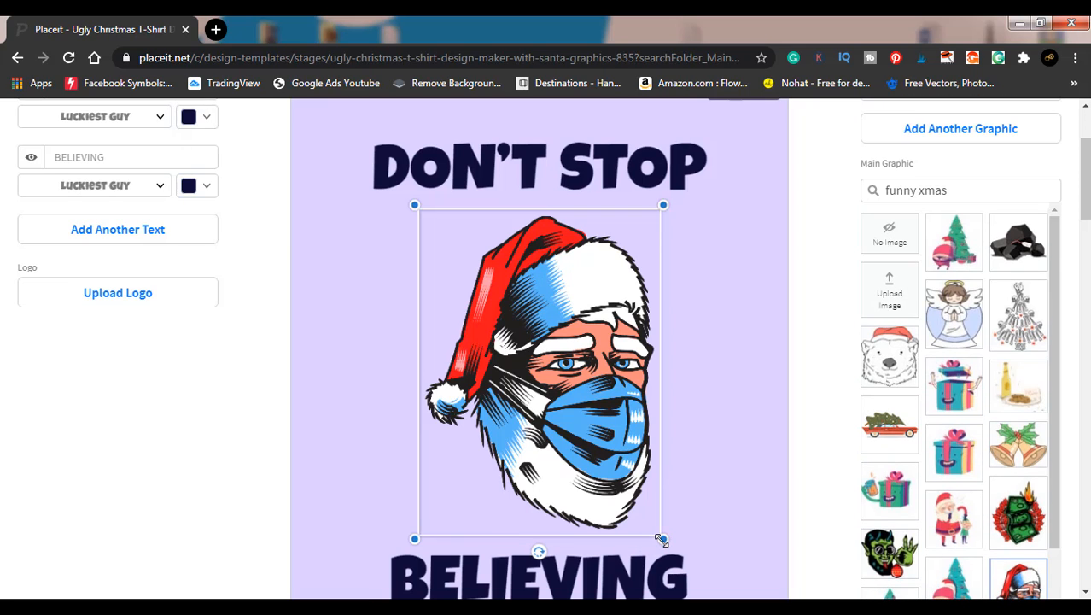
drag(661, 538, 732, 577)
drag(641, 465, 609, 353)
scroll(815, 296, up, 2)
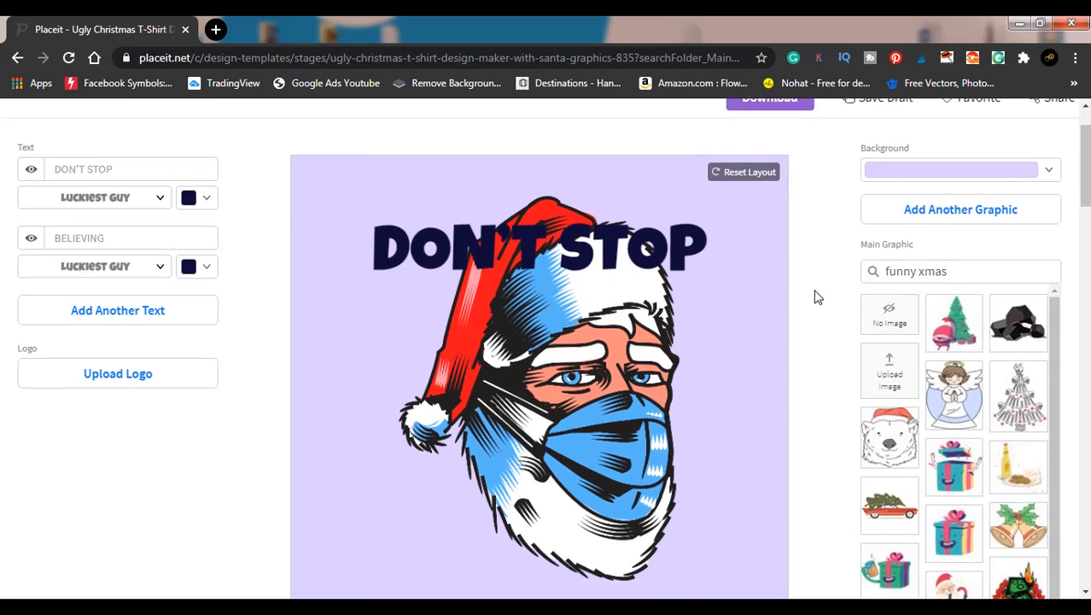
scroll(815, 296, down, 3)
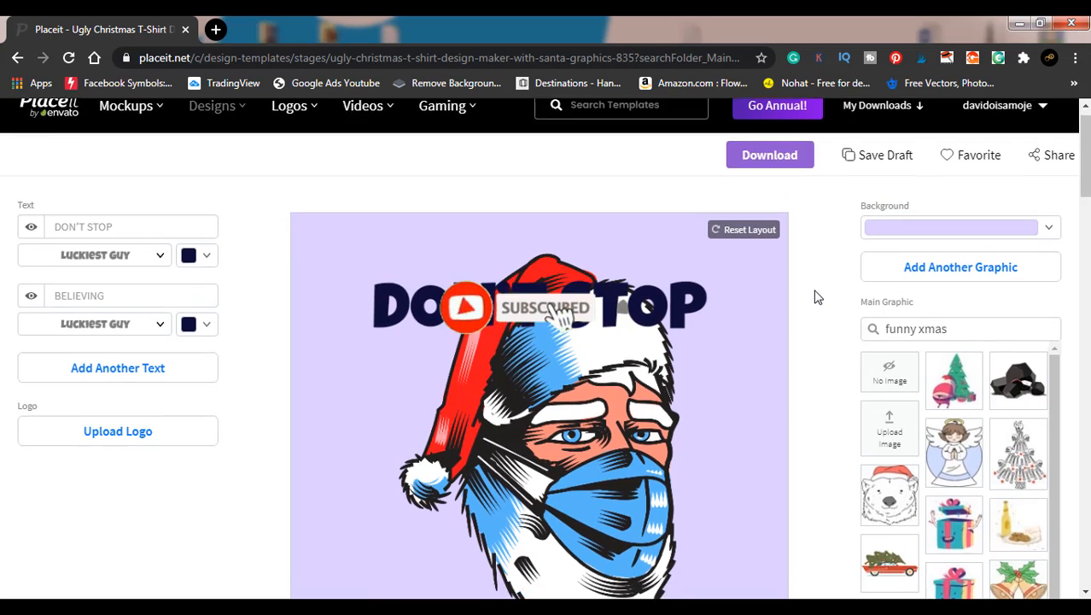
drag(591, 221, 588, 388)
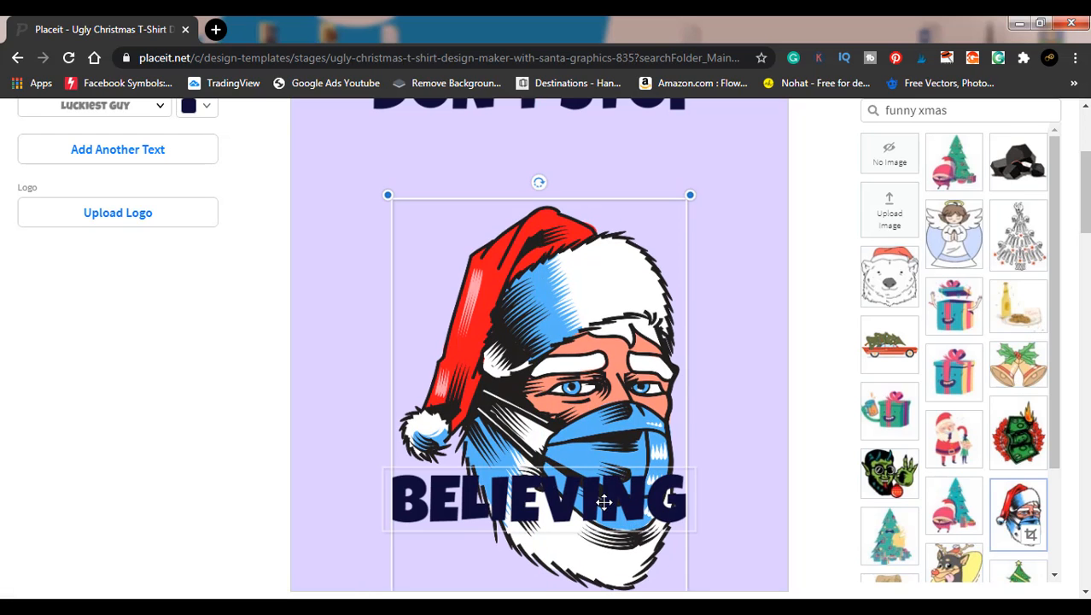
Step: Move the BELIEVING text up to sit directly beneath DON'T STOP, above the Santa graphic
drag(600, 493, 591, 141)
click(798, 272)
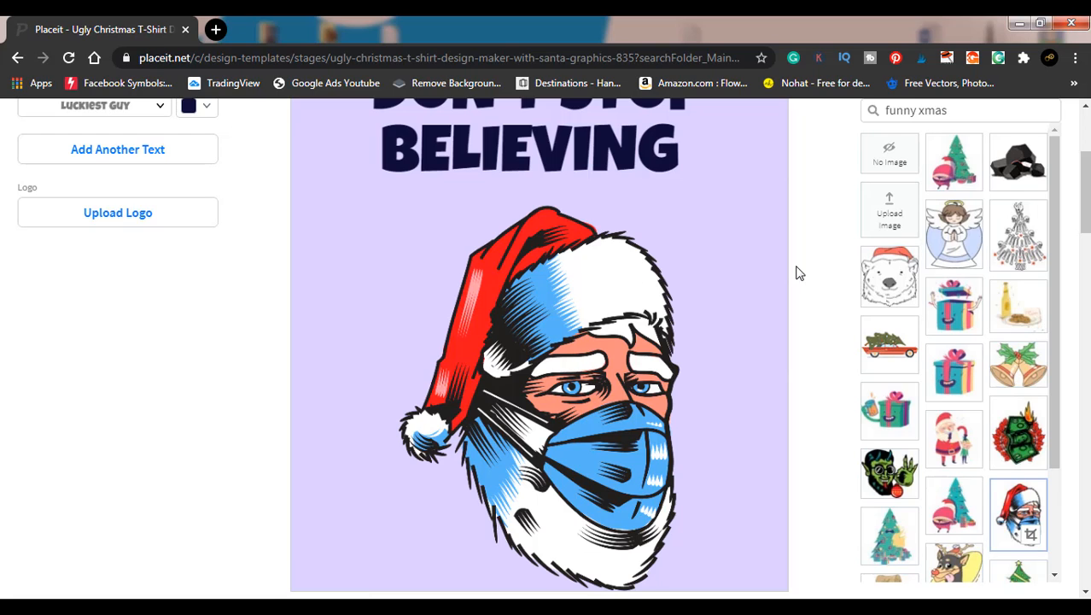
scroll(796, 246, up, 2)
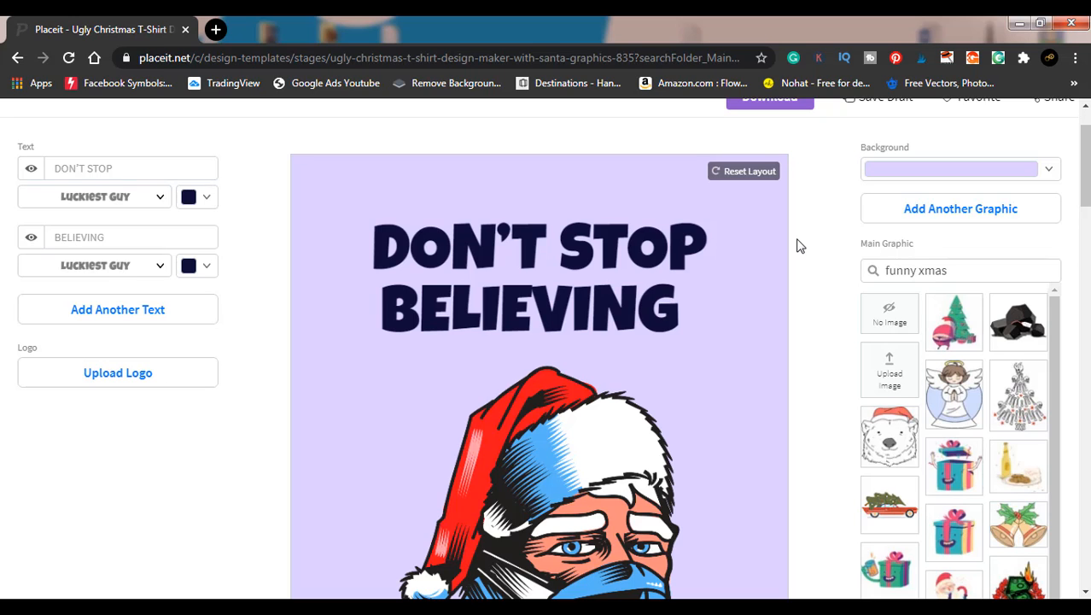
Step: Recolor the BELIEVING text bright red, #FF0013
scroll(796, 246, down, 1)
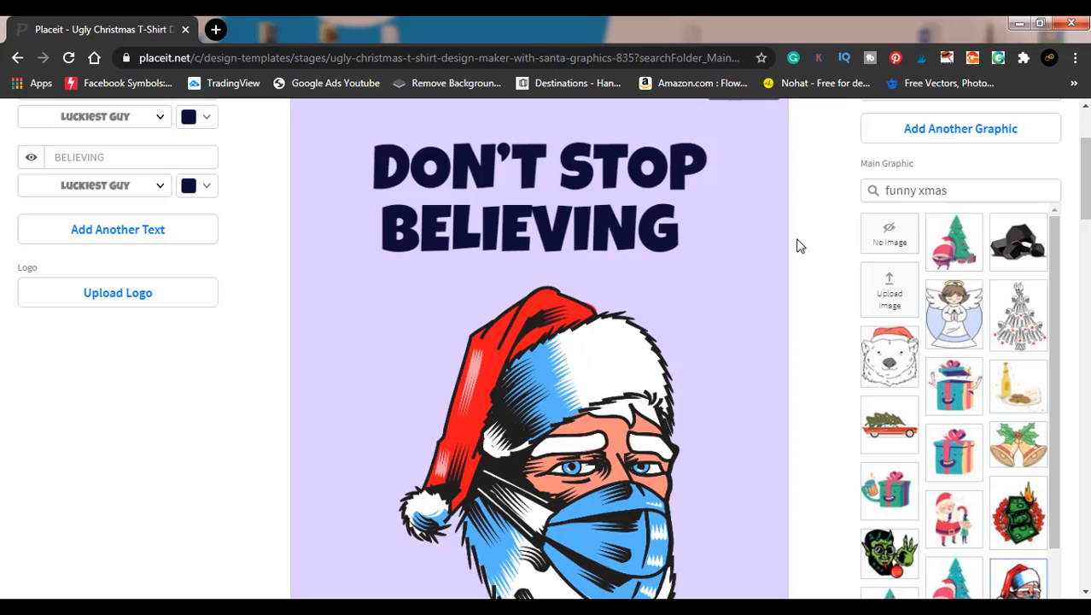
click(642, 236)
click(189, 187)
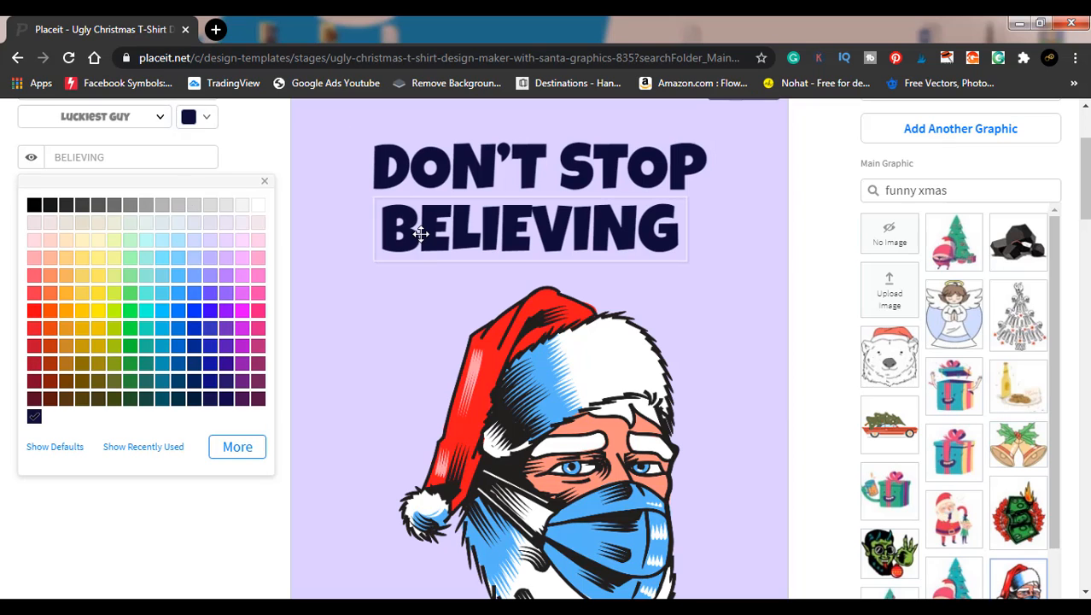
click(35, 312)
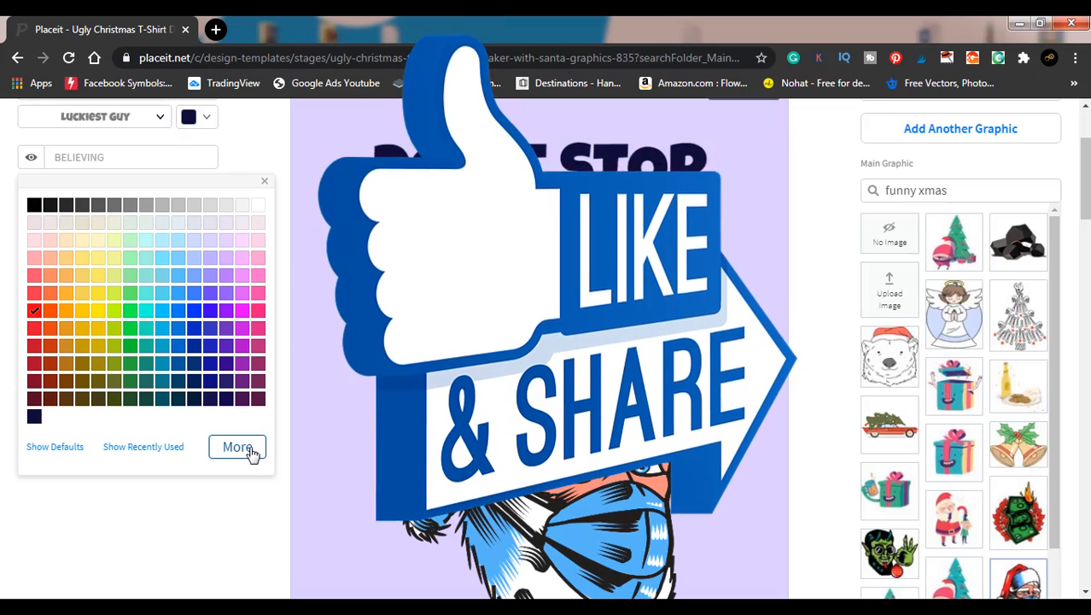
Step: Try a slightly darker custom red, #DA0818, for the BELIEVING text and close the color picker
click(250, 453)
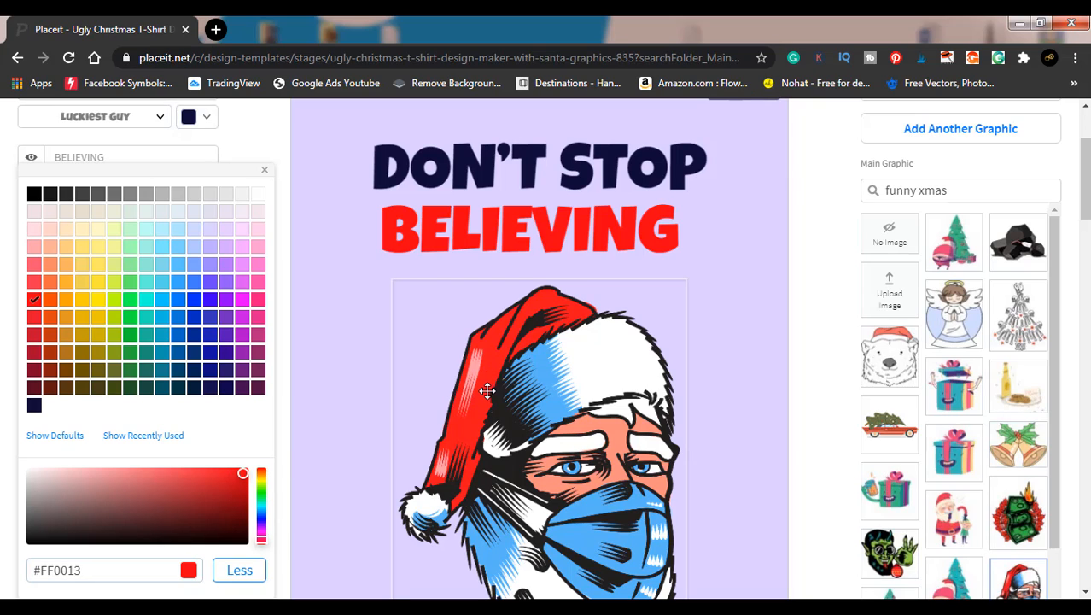
click(240, 570)
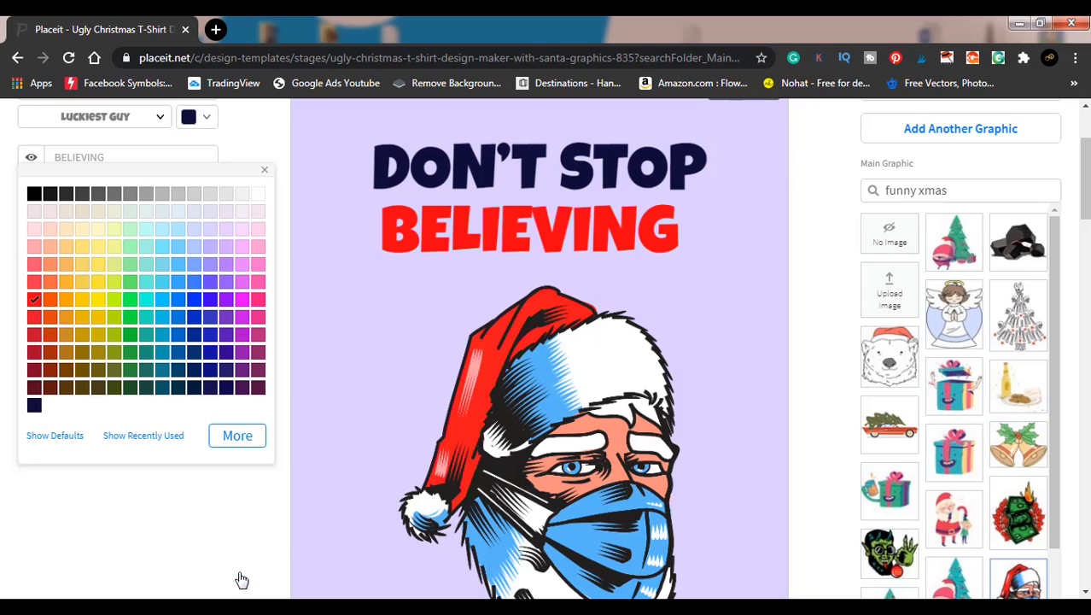
click(244, 442)
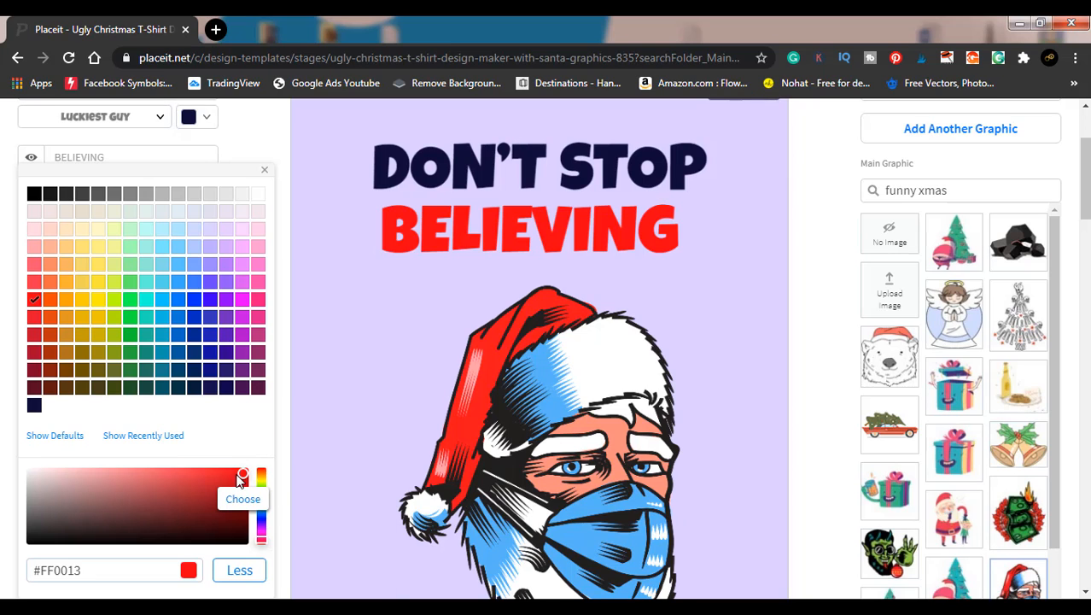
mouse_move(243, 479)
mouse_down()
mouse_move(223, 476)
mouse_move(249, 474)
mouse_move(250, 518)
mouse_move(243, 487)
mouse_move(227, 478)
mouse_move(244, 484)
mouse_move(237, 494)
mouse_up()
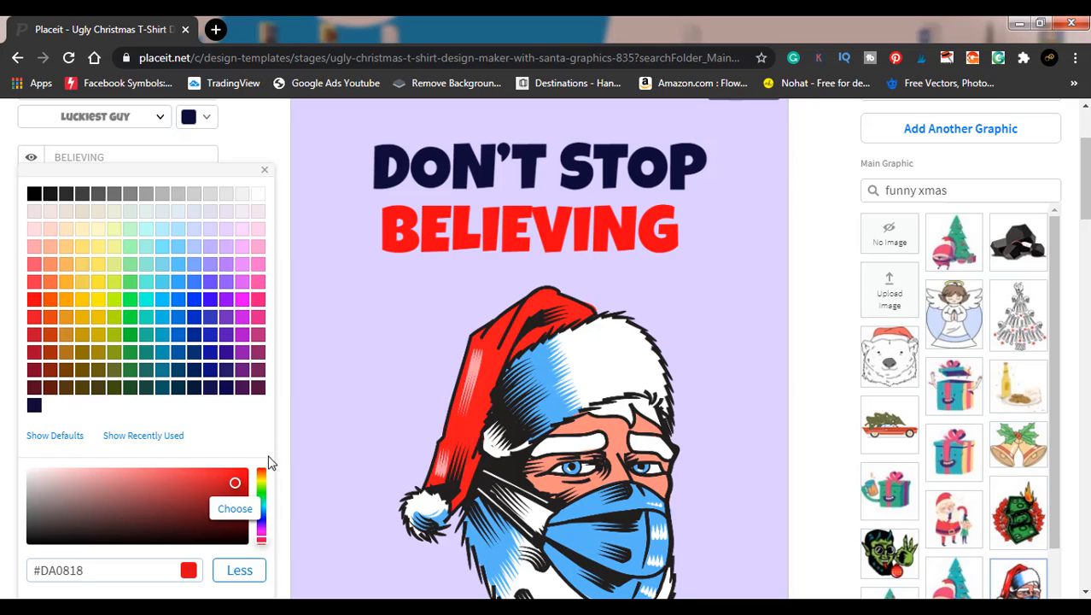
scroll(268, 462, down, 1)
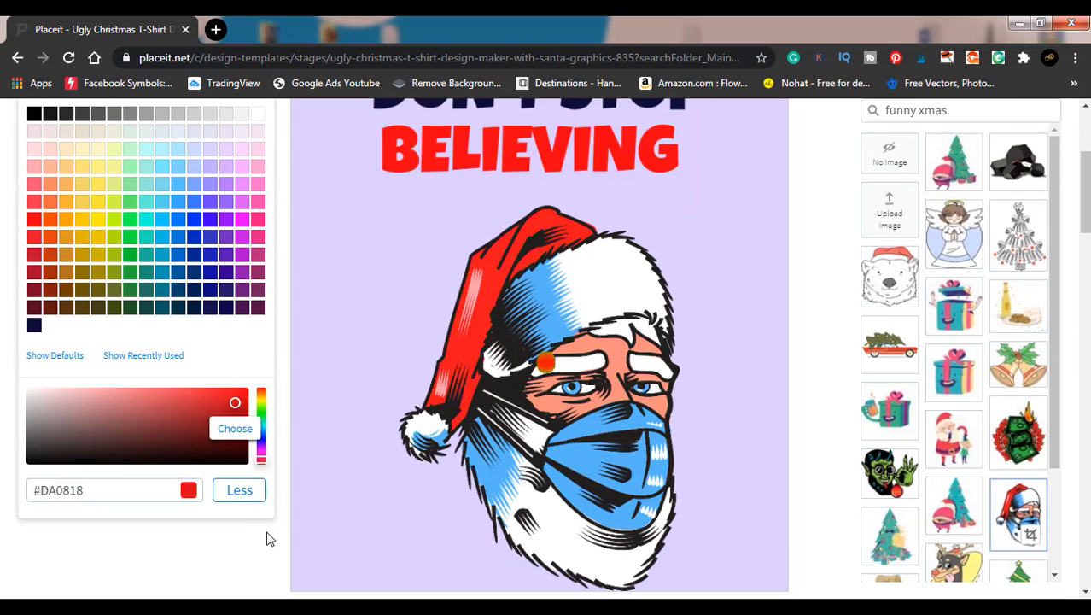
click(268, 540)
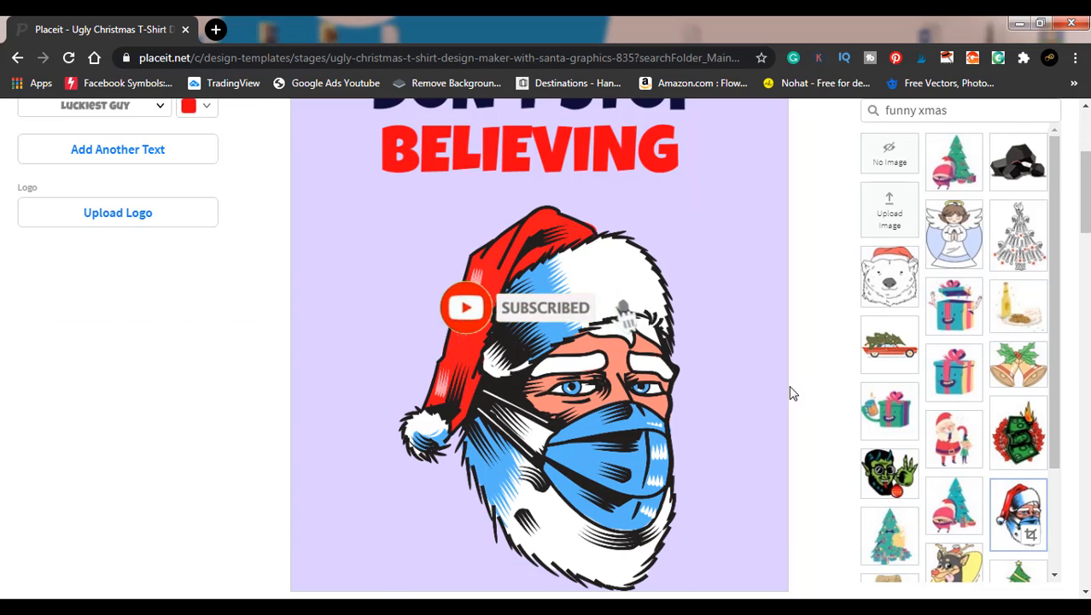
Step: Make the background of the T-shirt design transparent
scroll(815, 398, up, 2)
scroll(814, 397, down, 1)
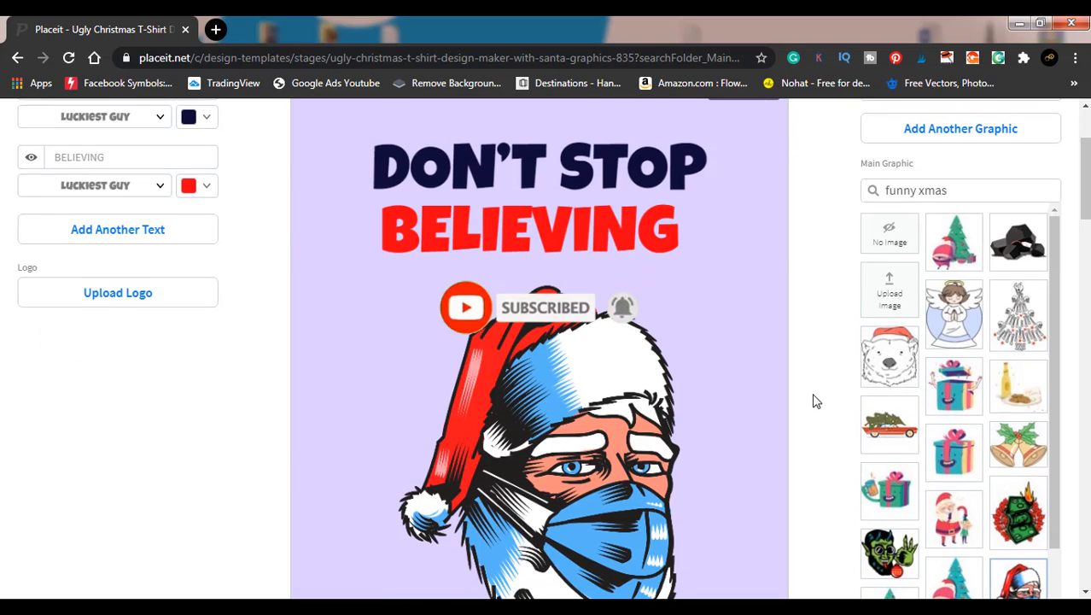
scroll(815, 402, up, 2)
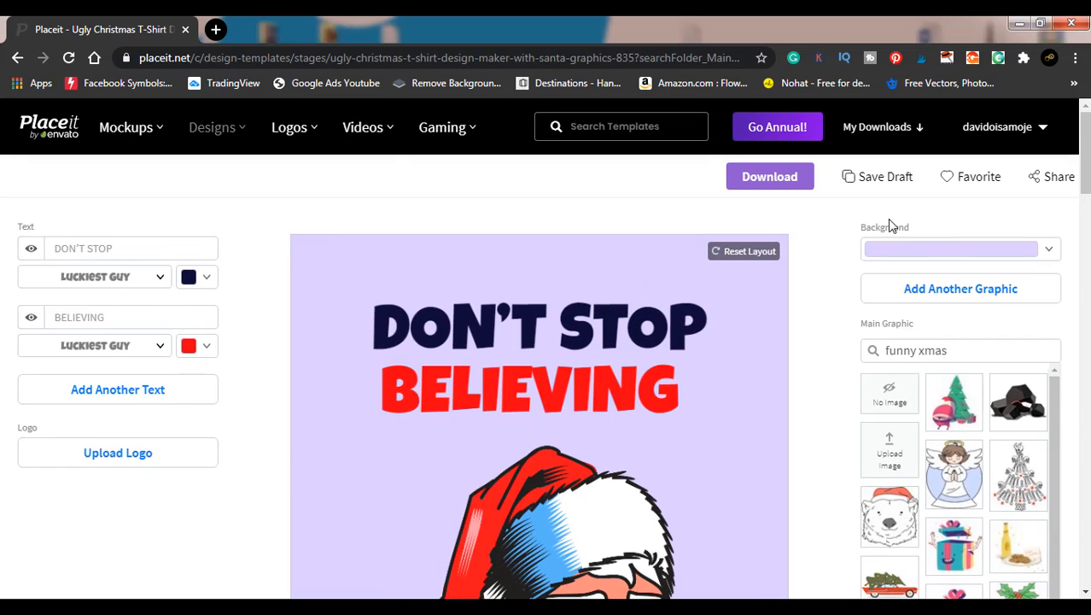
click(1052, 250)
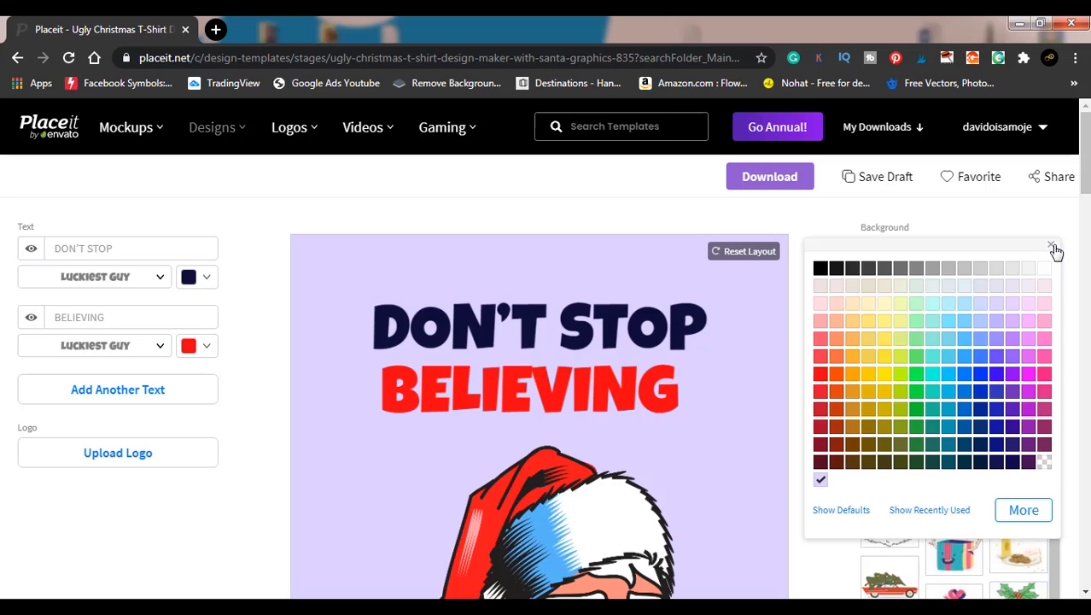
click(1045, 462)
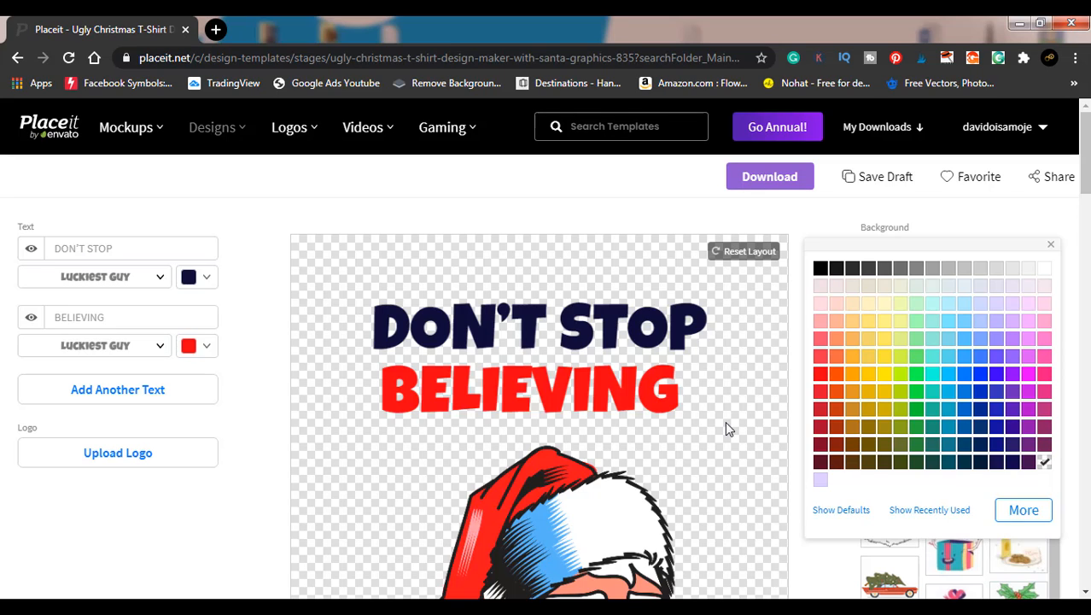
Step: Change the BELIEVING text color to dark navy blue, #012354, and close the color picker
click(188, 346)
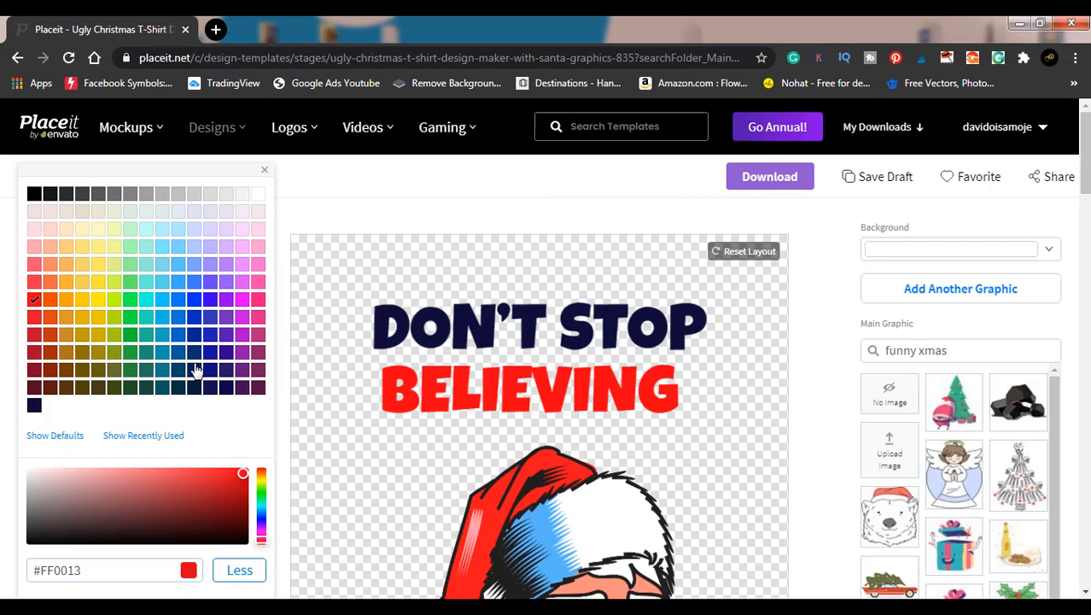
click(196, 369)
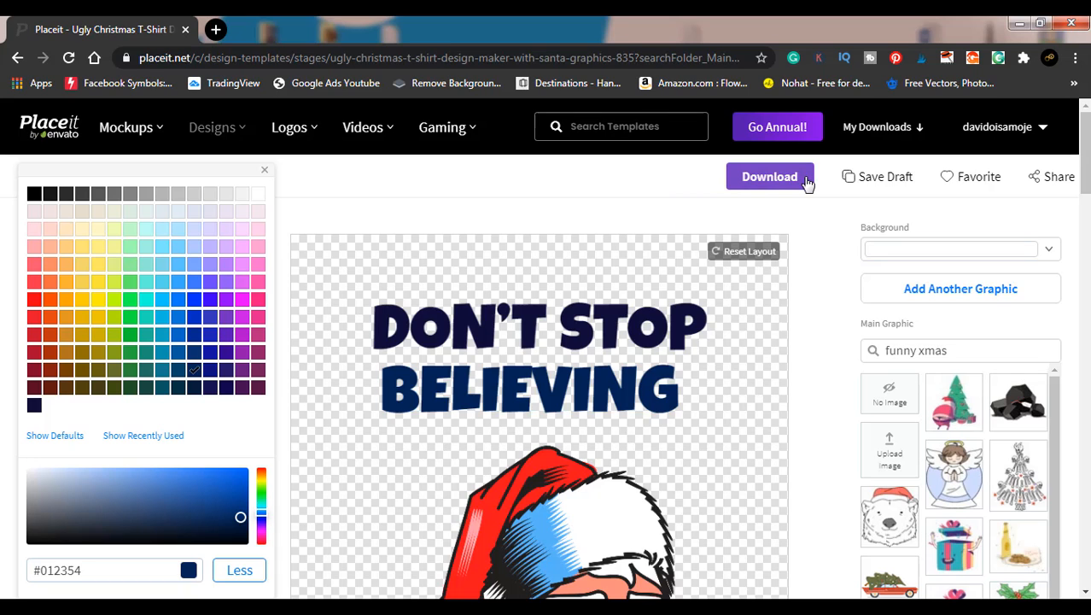
click(807, 183)
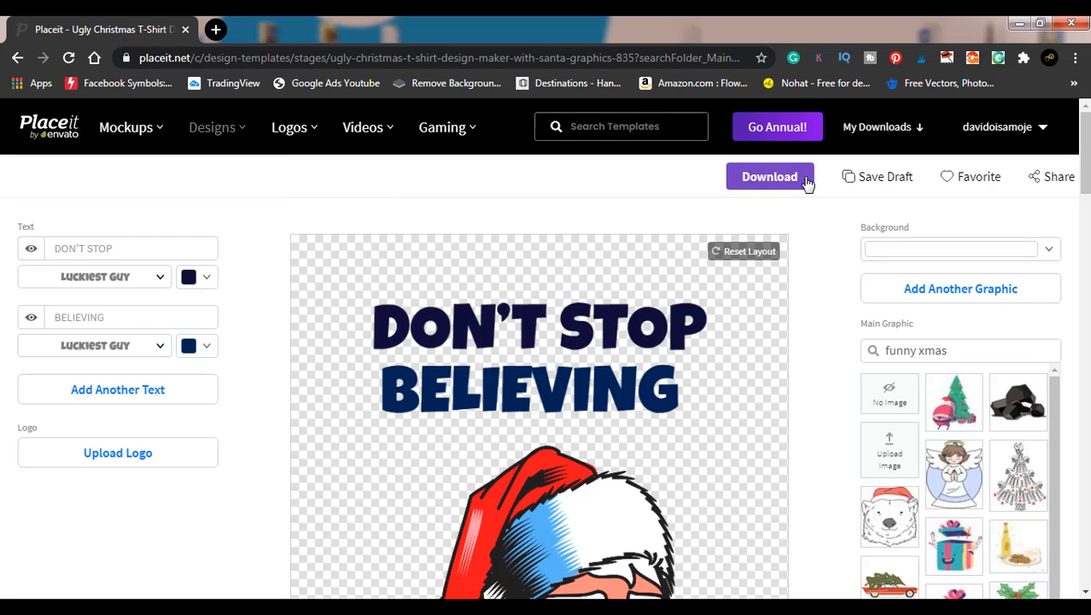
Step: Download the finished design as a PNG and show the downloaded file in its folder
click(806, 180)
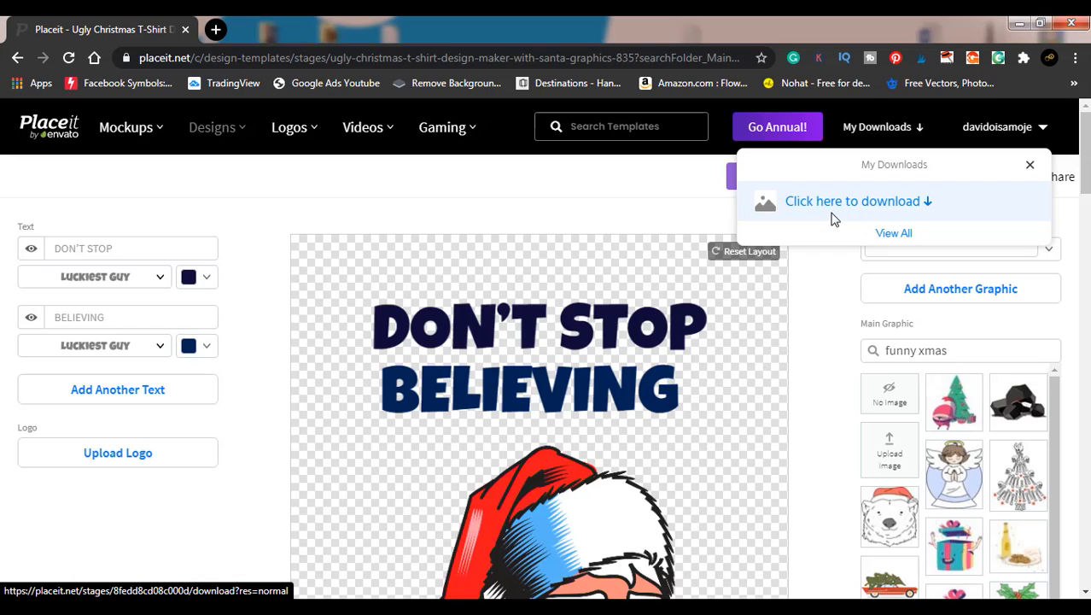
click(896, 204)
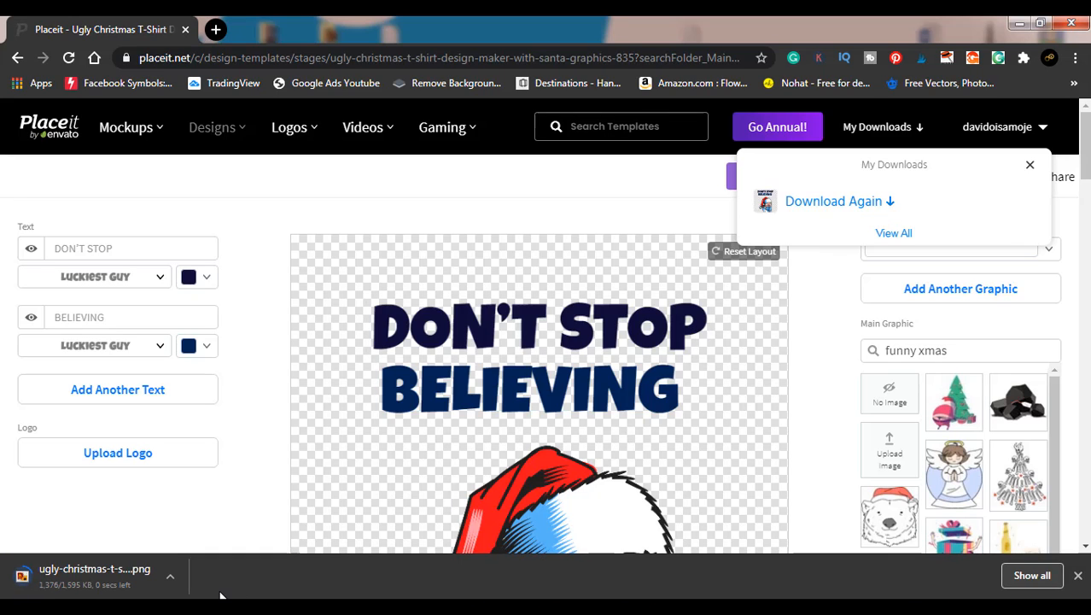
click(172, 578)
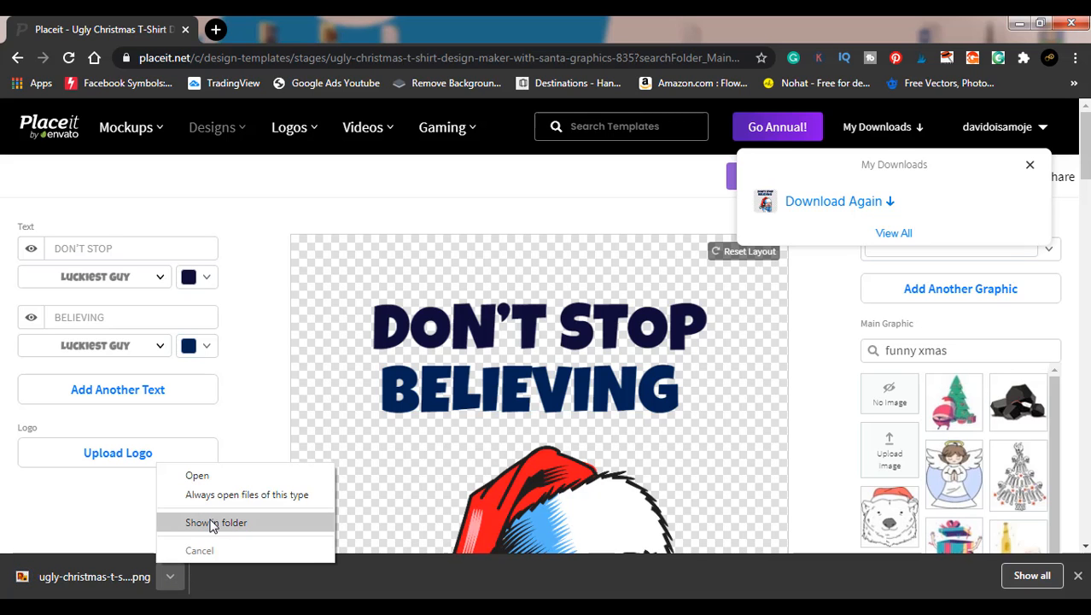
click(212, 523)
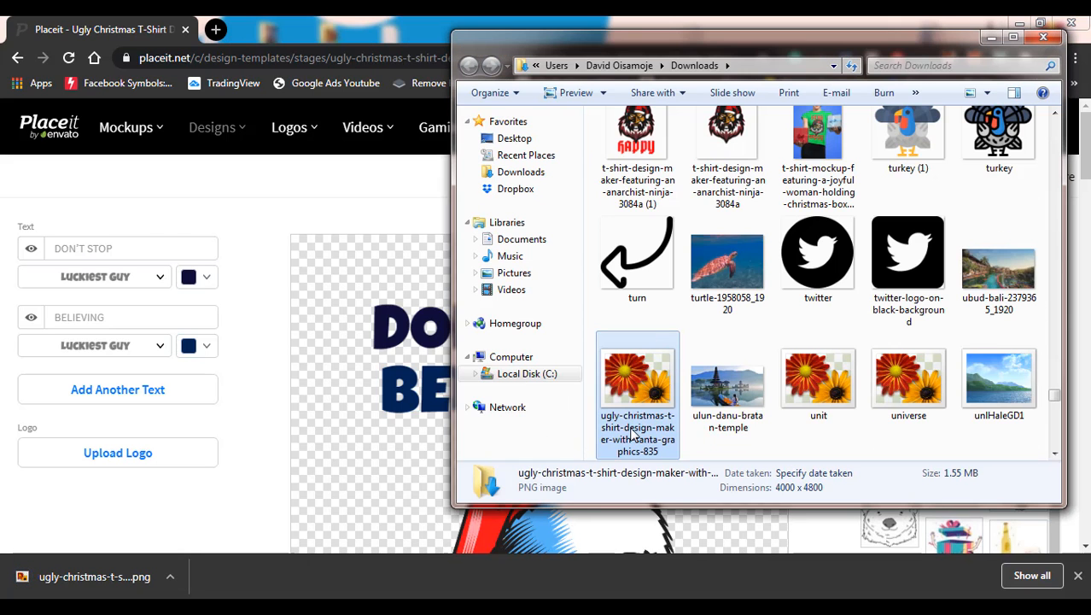